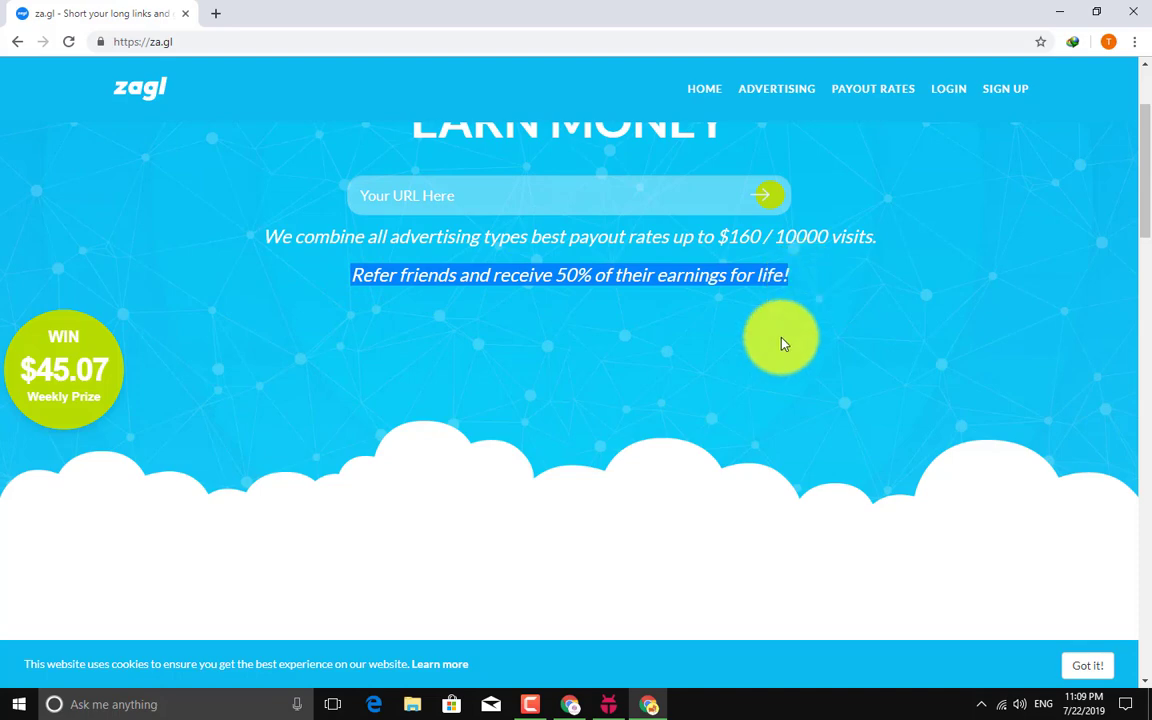
- Examine the za.gl home page's benefits, growth statistics, contact form and supported payment methods
scroll(707, 347, down, 5)
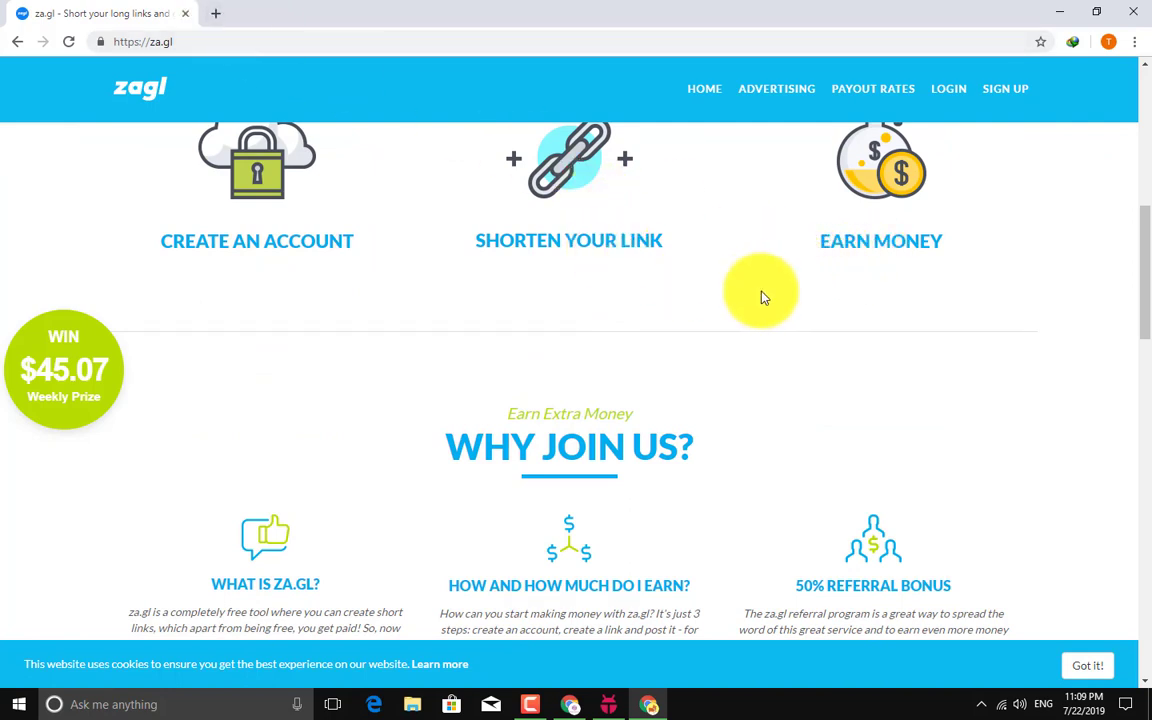
scroll(686, 298, down, 3)
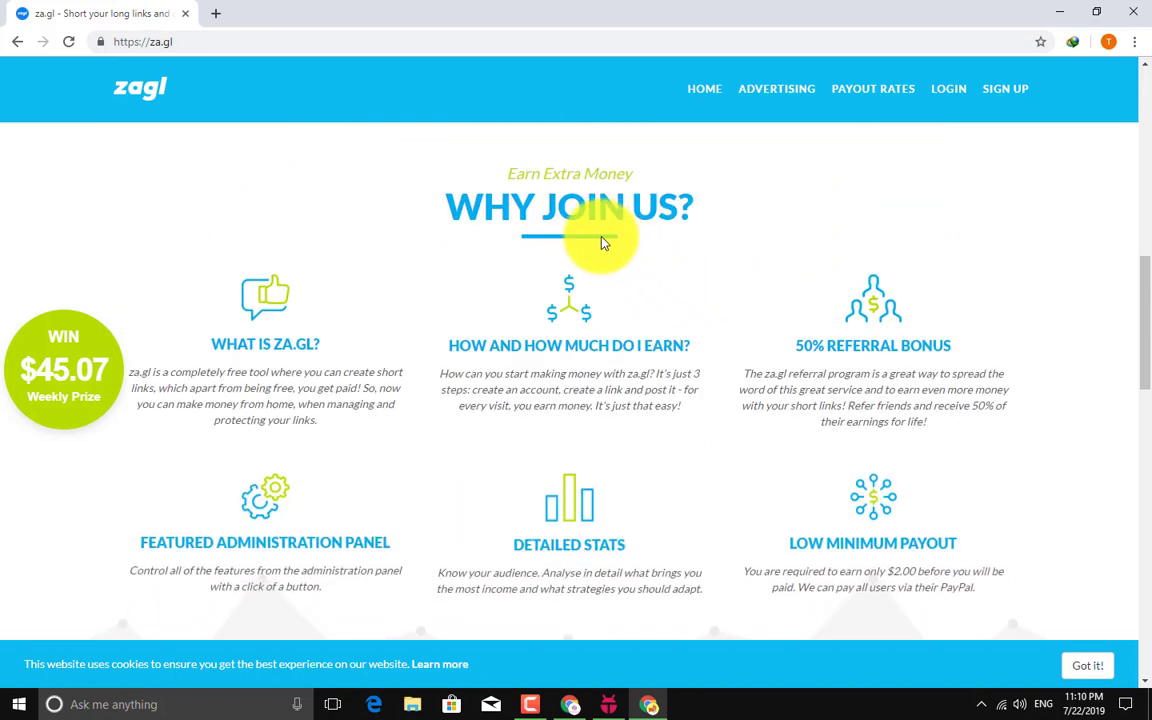
scroll(600, 243, down, 1)
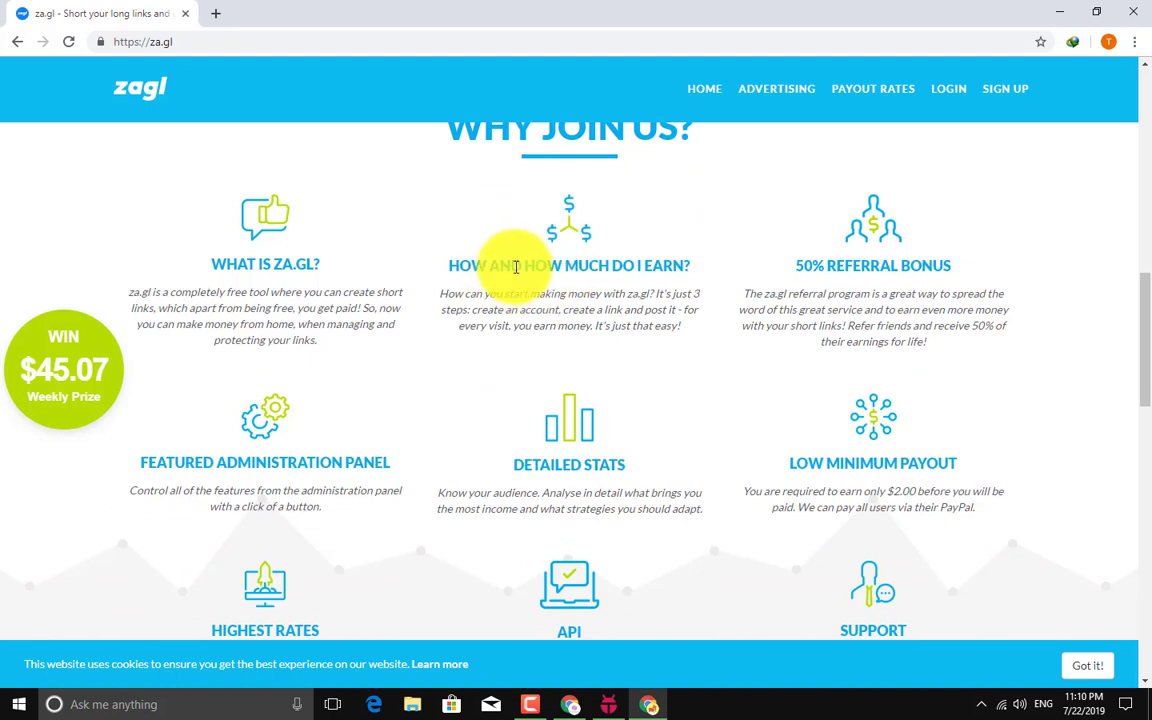
scroll(665, 309, down, 2)
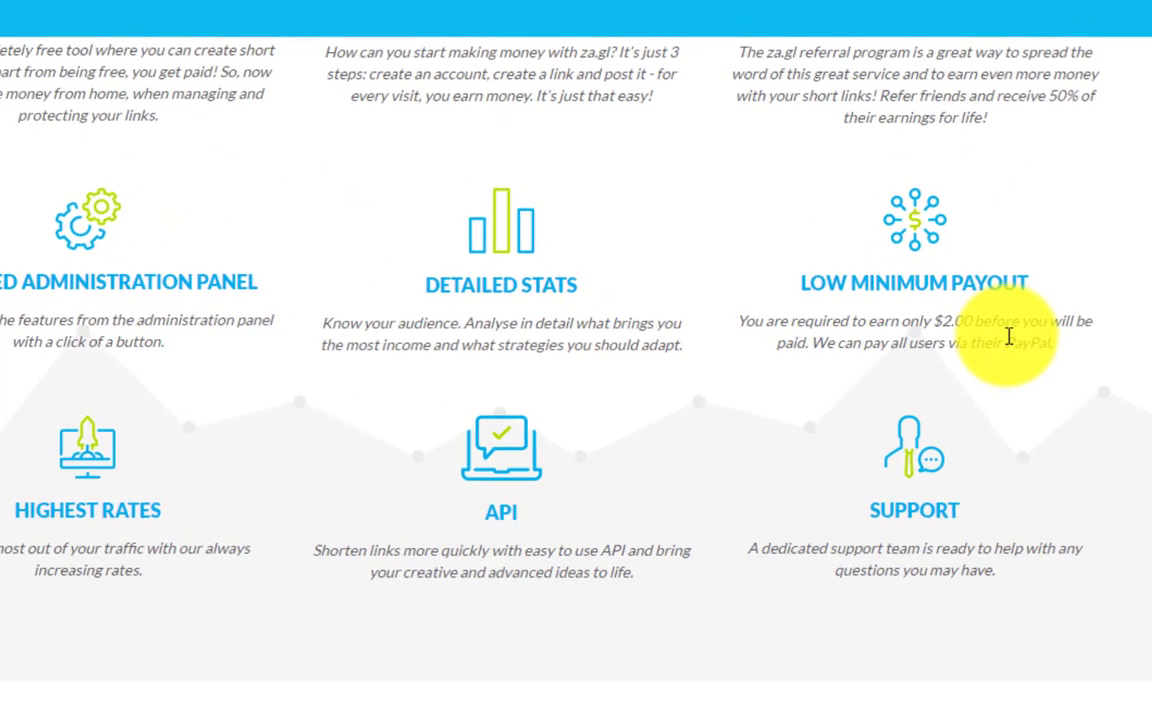
scroll(753, 375, down, 5)
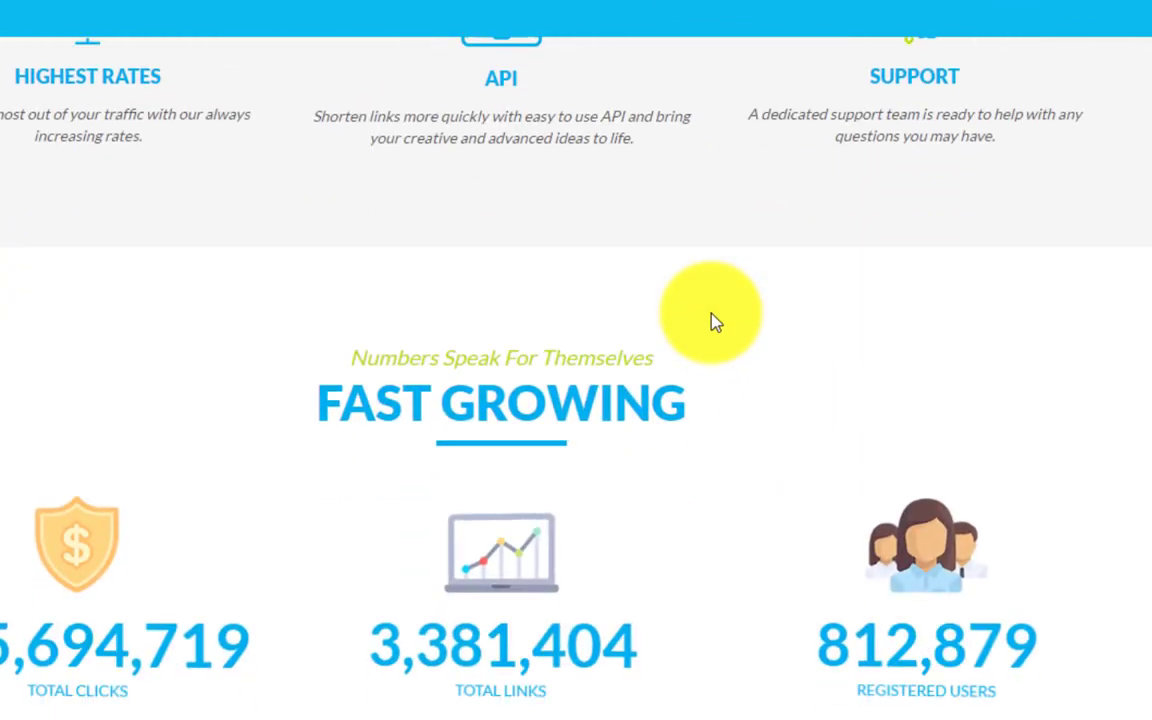
scroll(510, 258, down, 4)
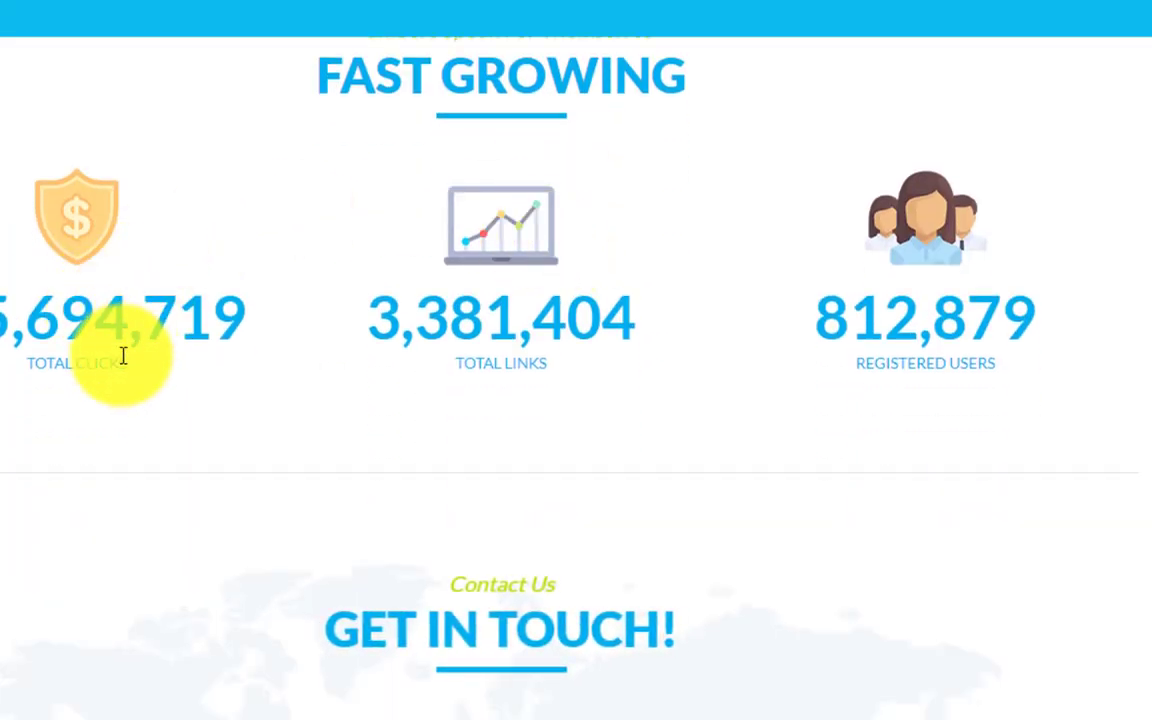
drag(456, 364, 643, 380)
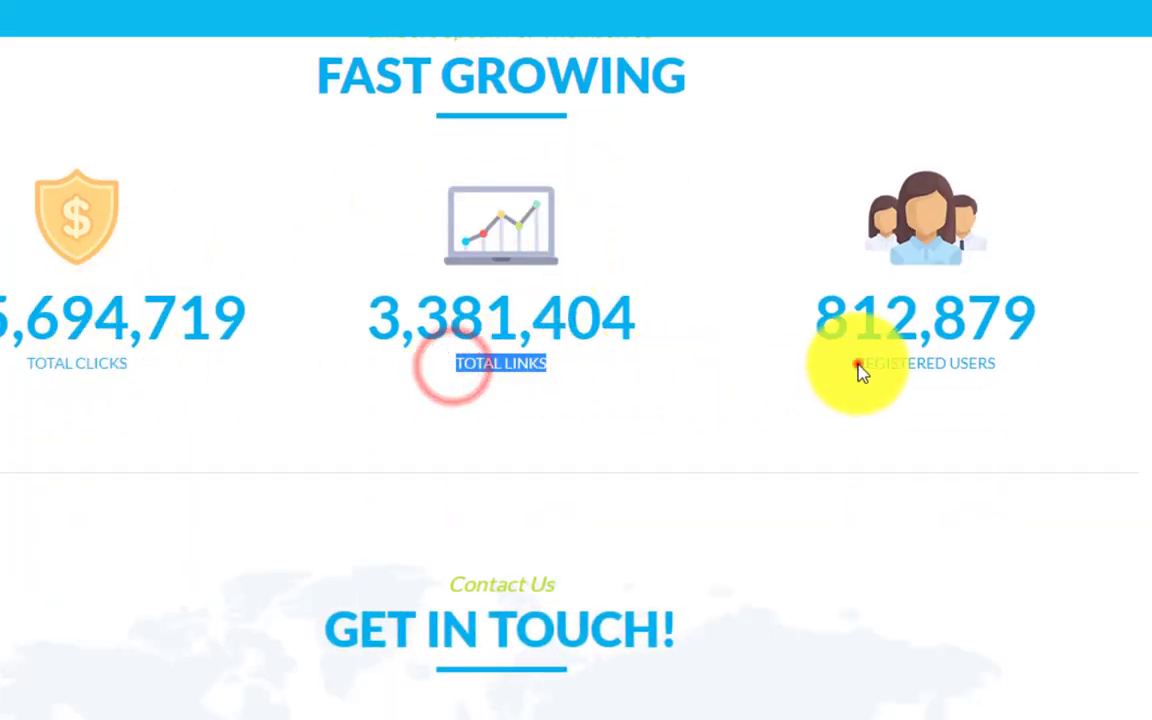
drag(857, 372, 1029, 373)
click(944, 429)
scroll(702, 381, down, 6)
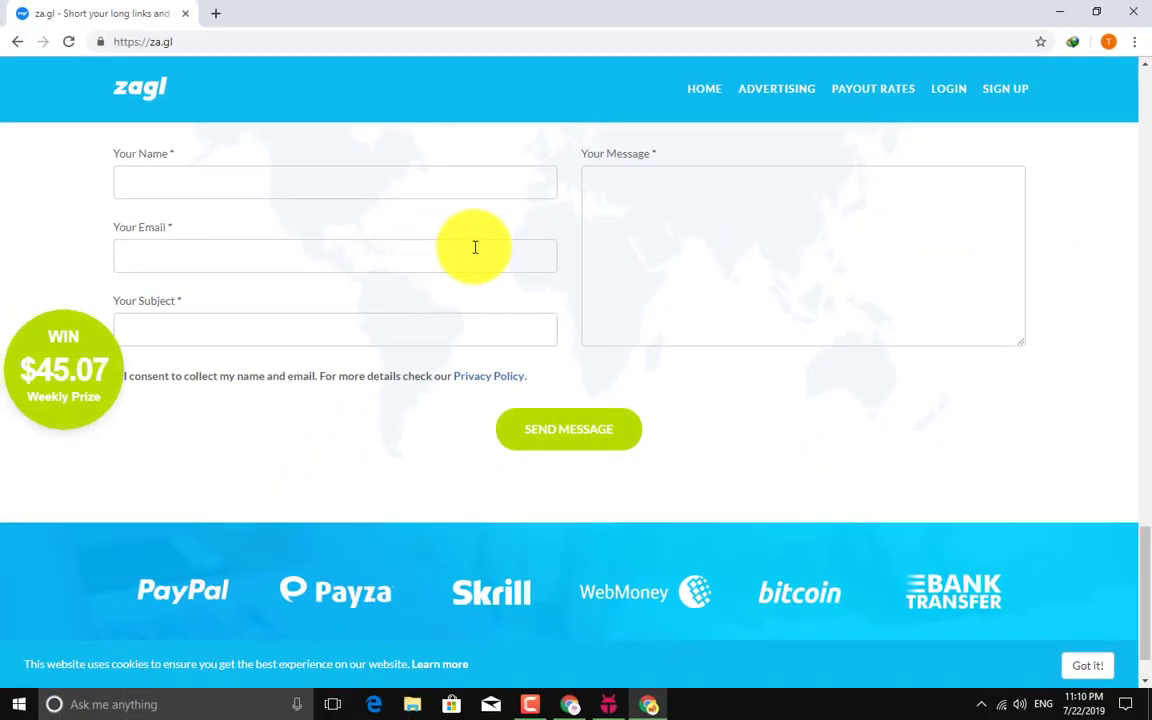
scroll(520, 320, down, 2)
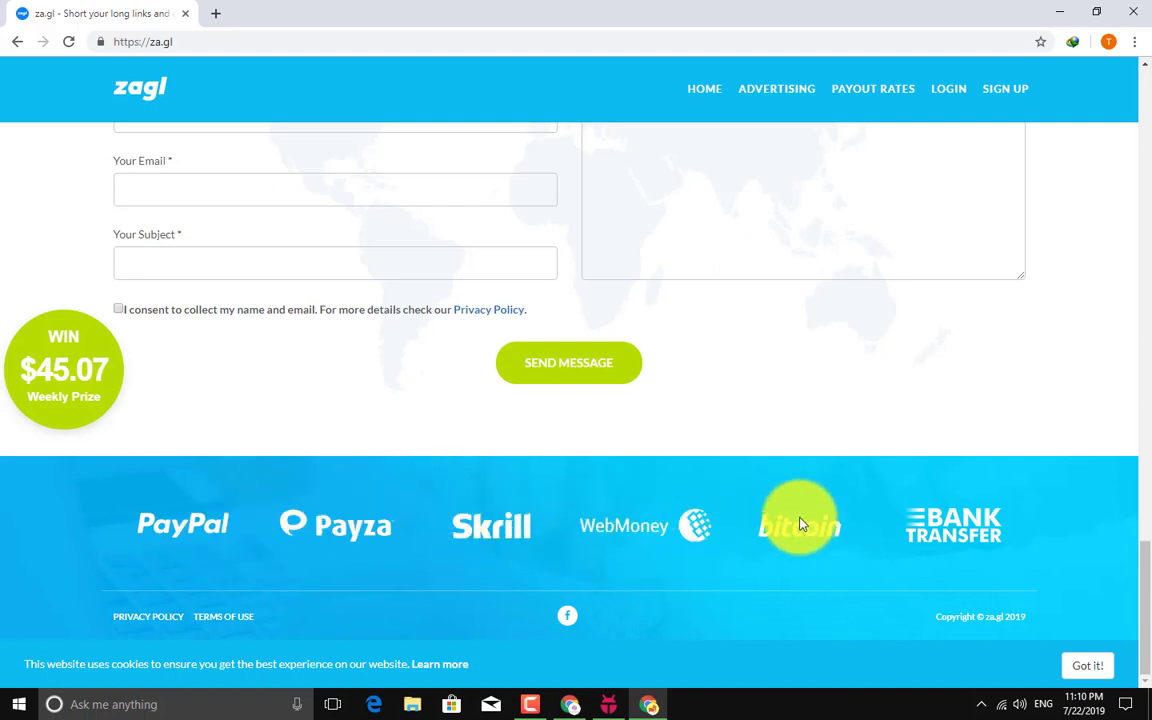
- Open the account sign-up page from the za.gl home page
scroll(846, 513, up, 15)
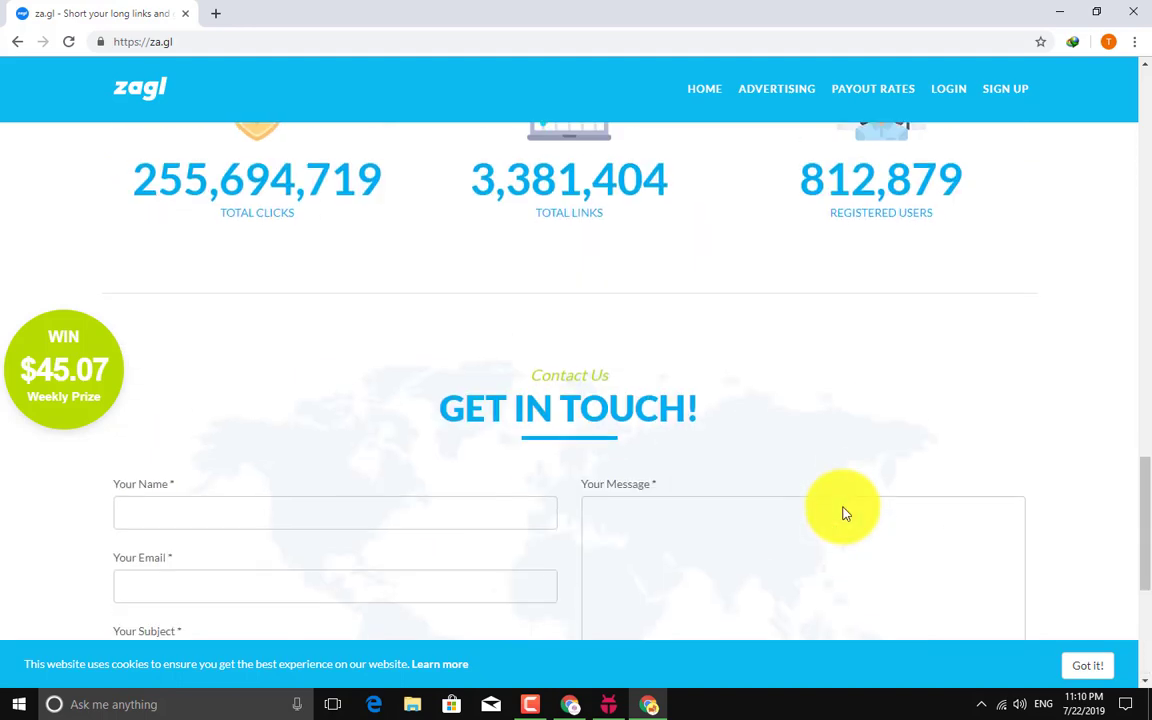
scroll(843, 507, up, 8)
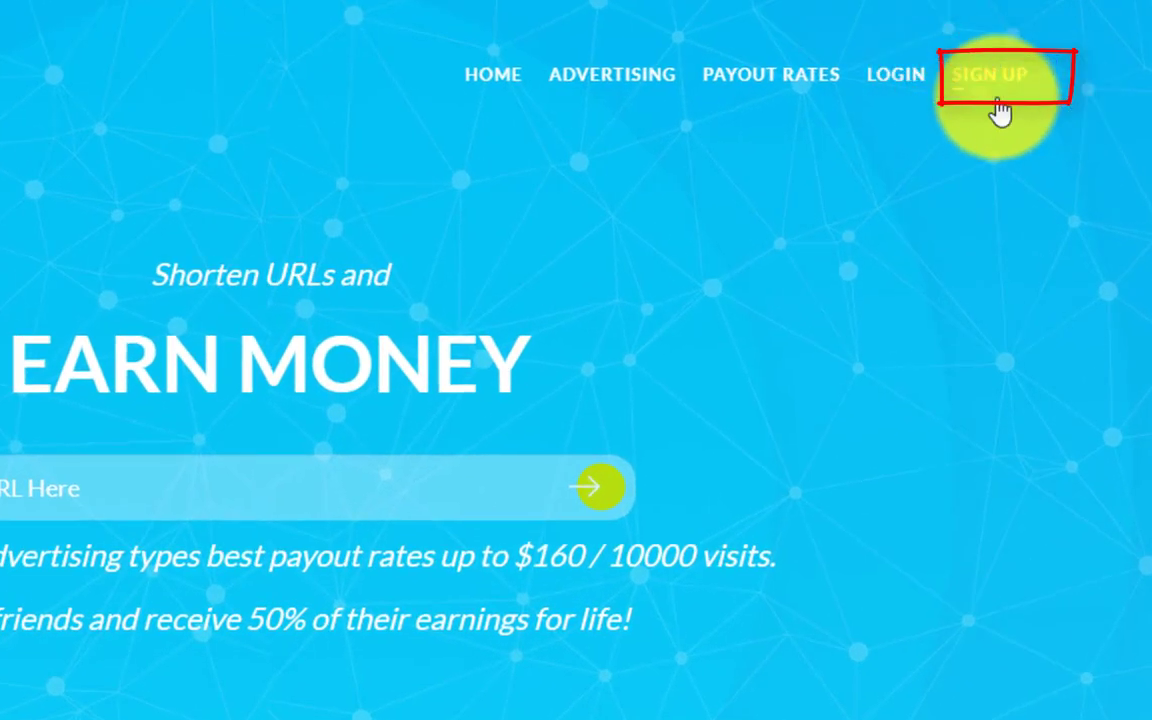
click(978, 90)
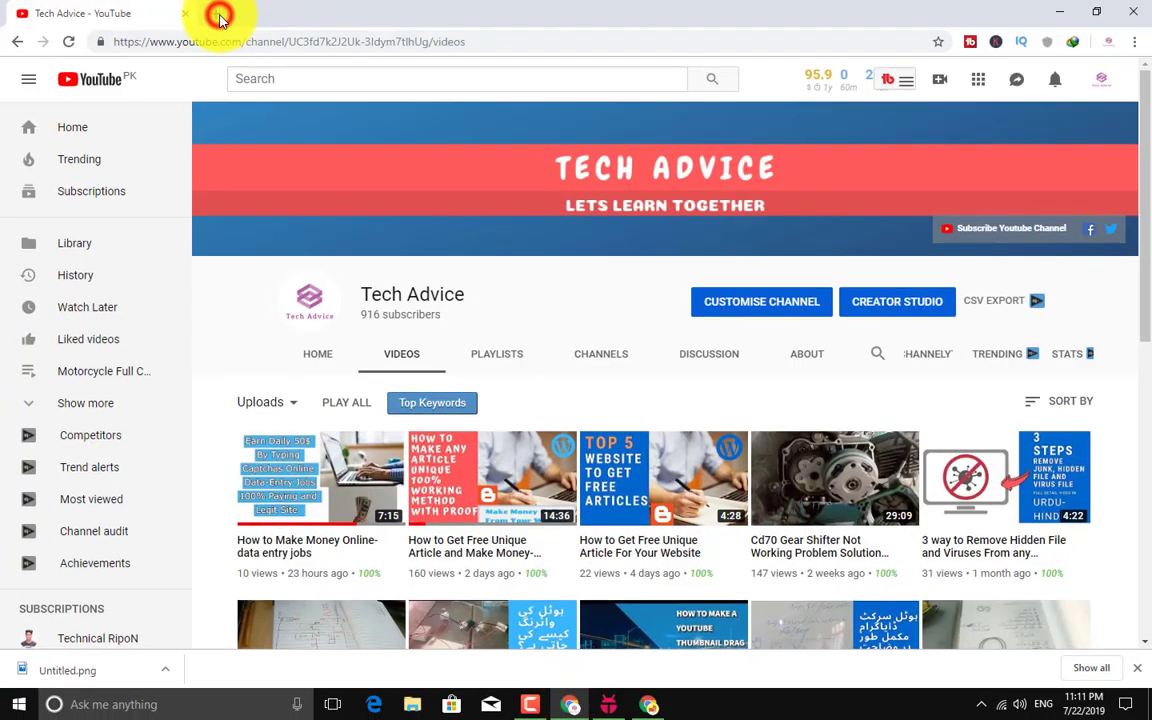
- Open the bookmarked za.gl Dashboard in a new browser tab and go to the Profile page of the account settings
click(220, 17)
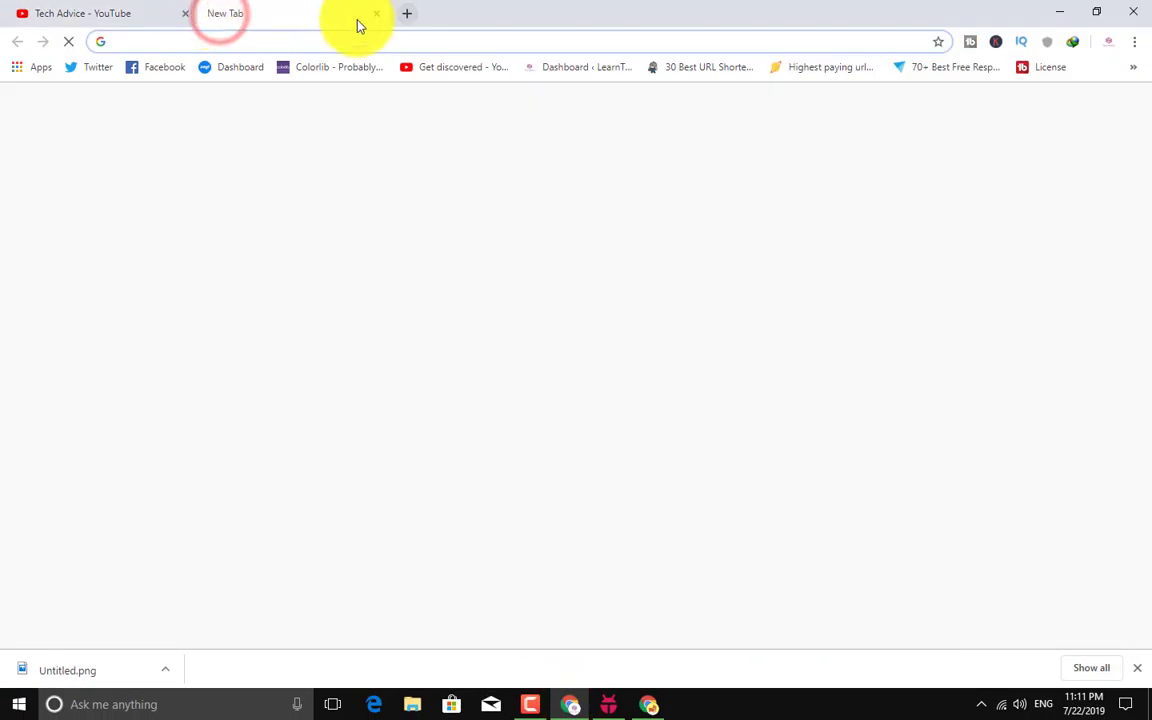
click(237, 72)
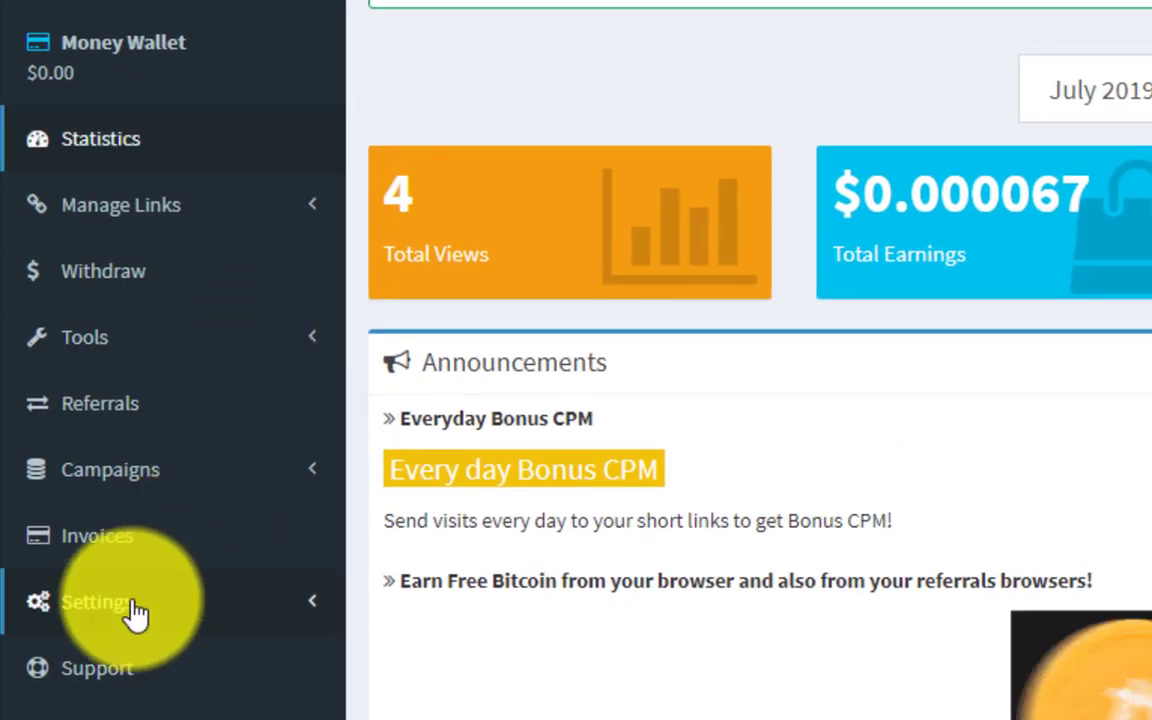
drag(8, 565, 160, 632)
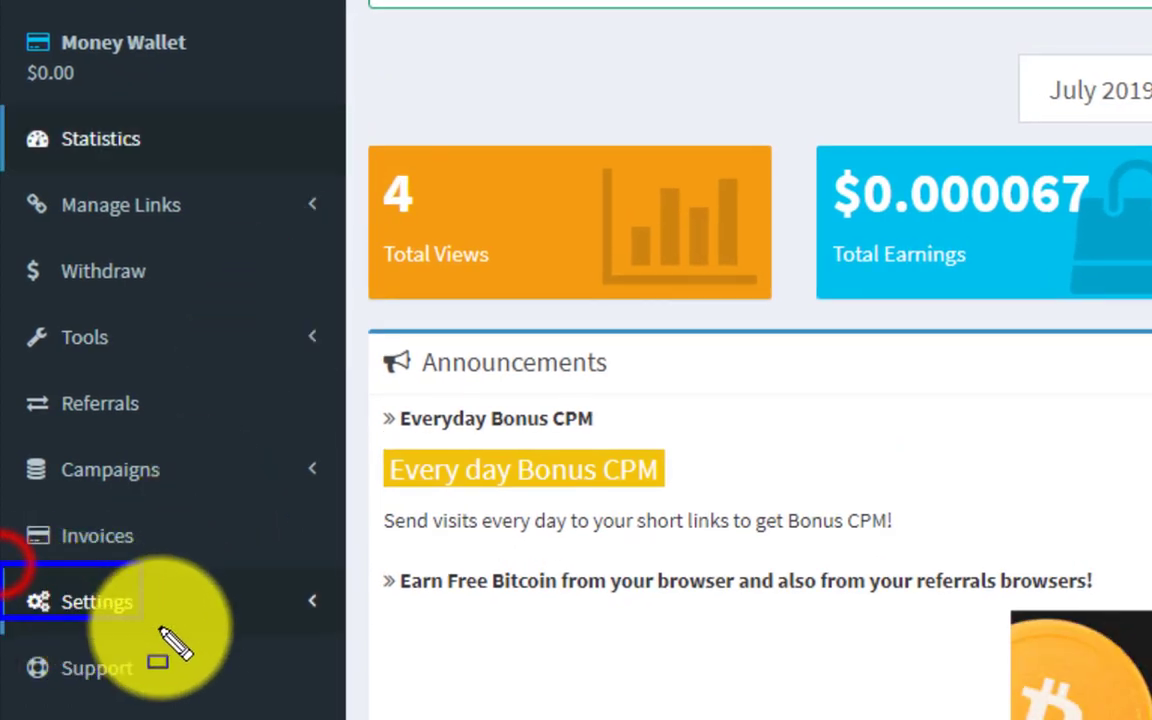
click(138, 618)
scroll(320, 600, down, 3)
drag(82, 374, 118, 382)
click(62, 374)
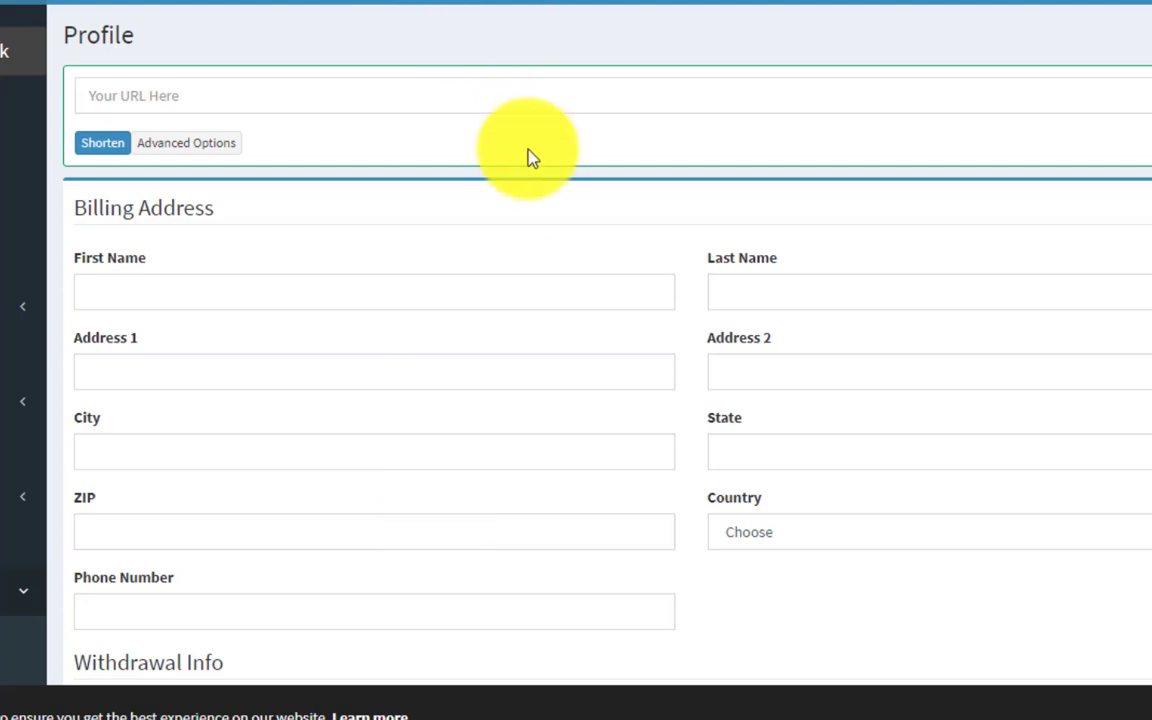
- Set the country in the billing address to Pakistan
scroll(540, 195, down, 1)
scroll(540, 195, down, 3)
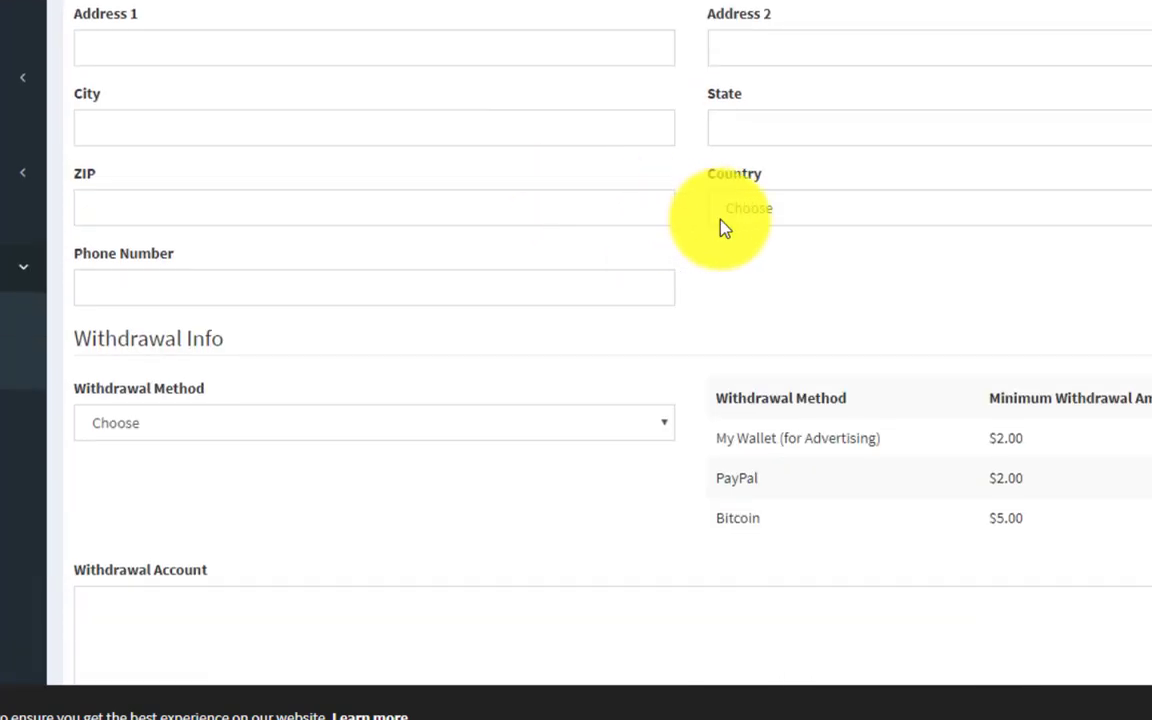
click(795, 222)
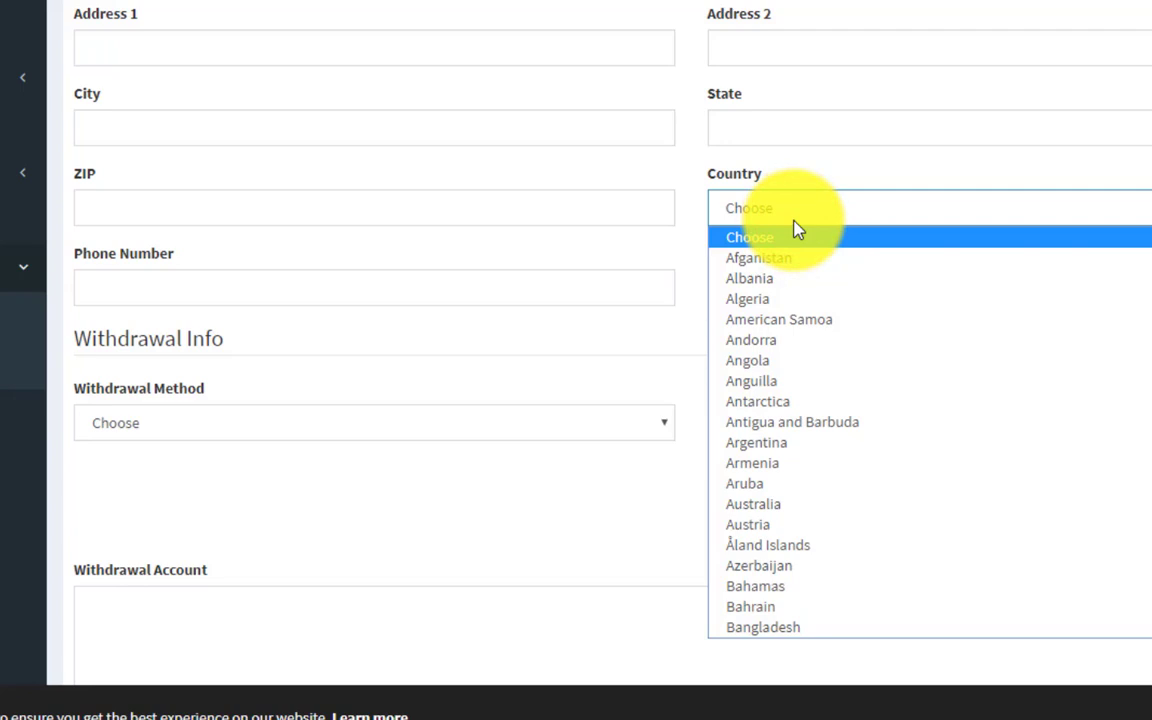
key(i)
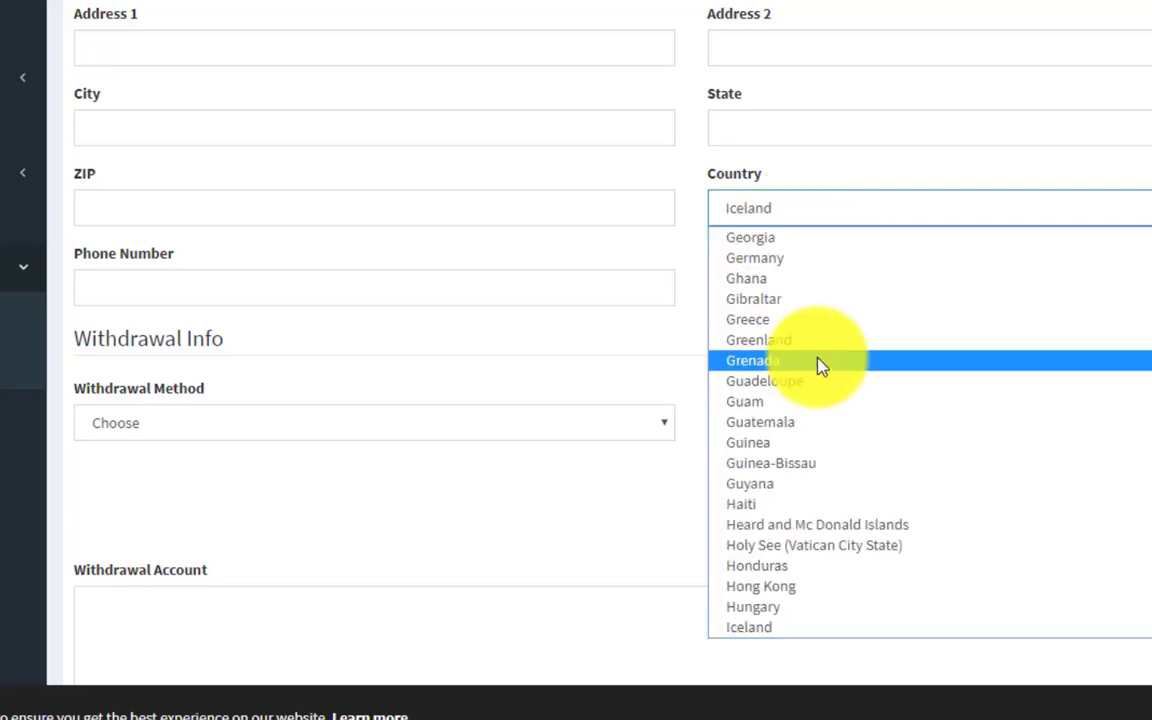
key(p)
click(795, 628)
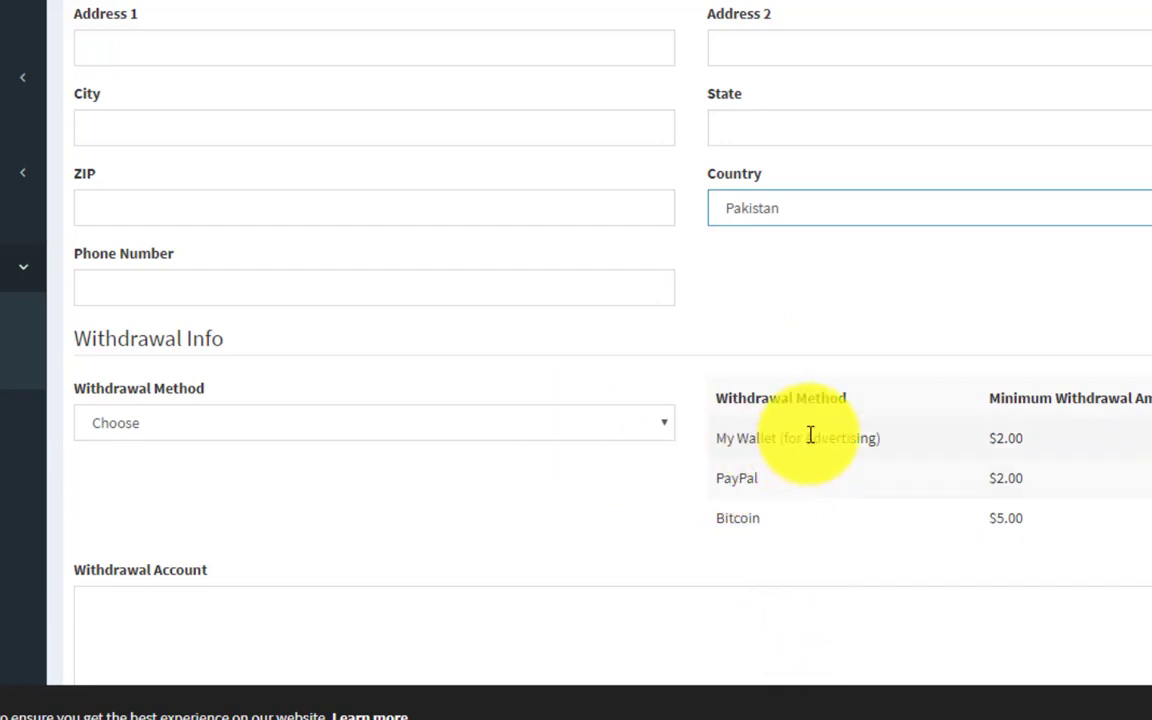
- Examine the PayPal and Bitcoin entries in the table of withdrawal methods and minimum withdrawal amounts
double_click(737, 478)
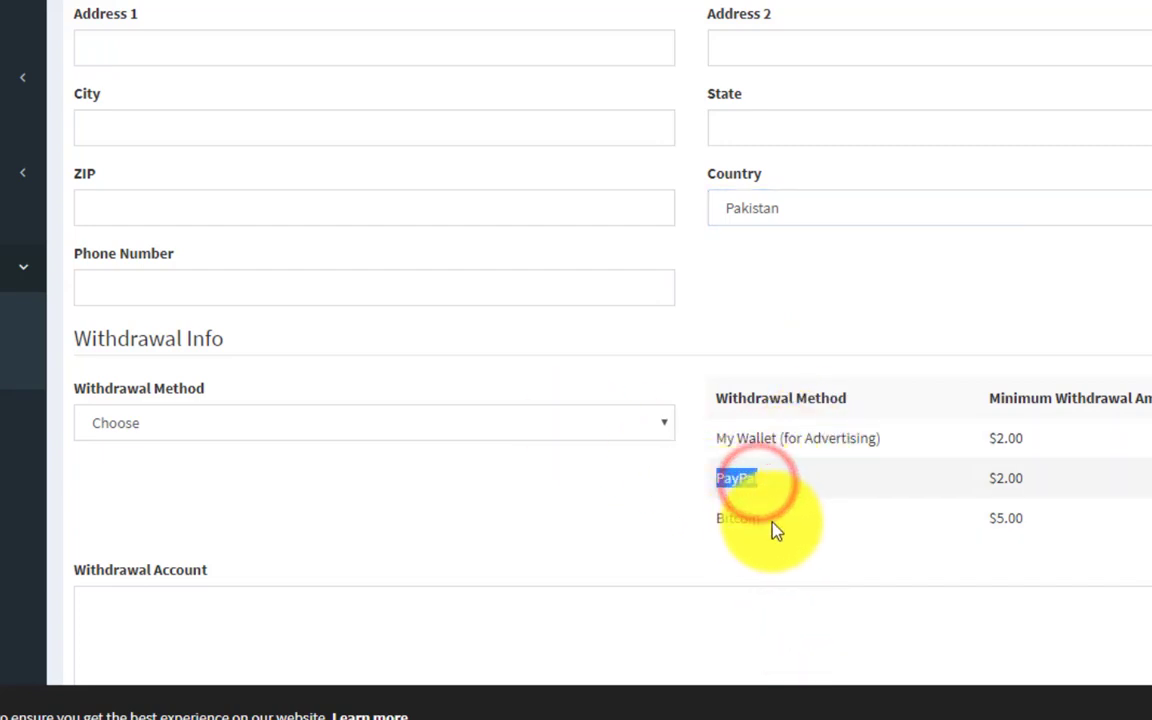
click(760, 519)
double_click(740, 519)
click(800, 365)
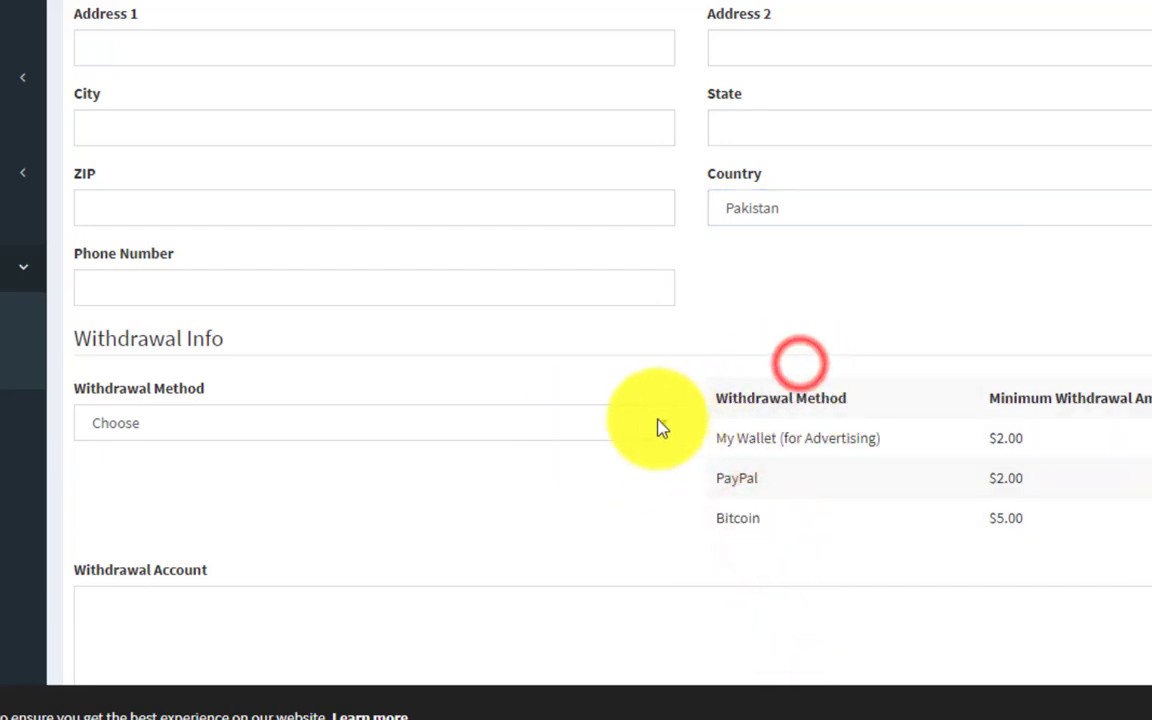
click(655, 424)
click(655, 424)
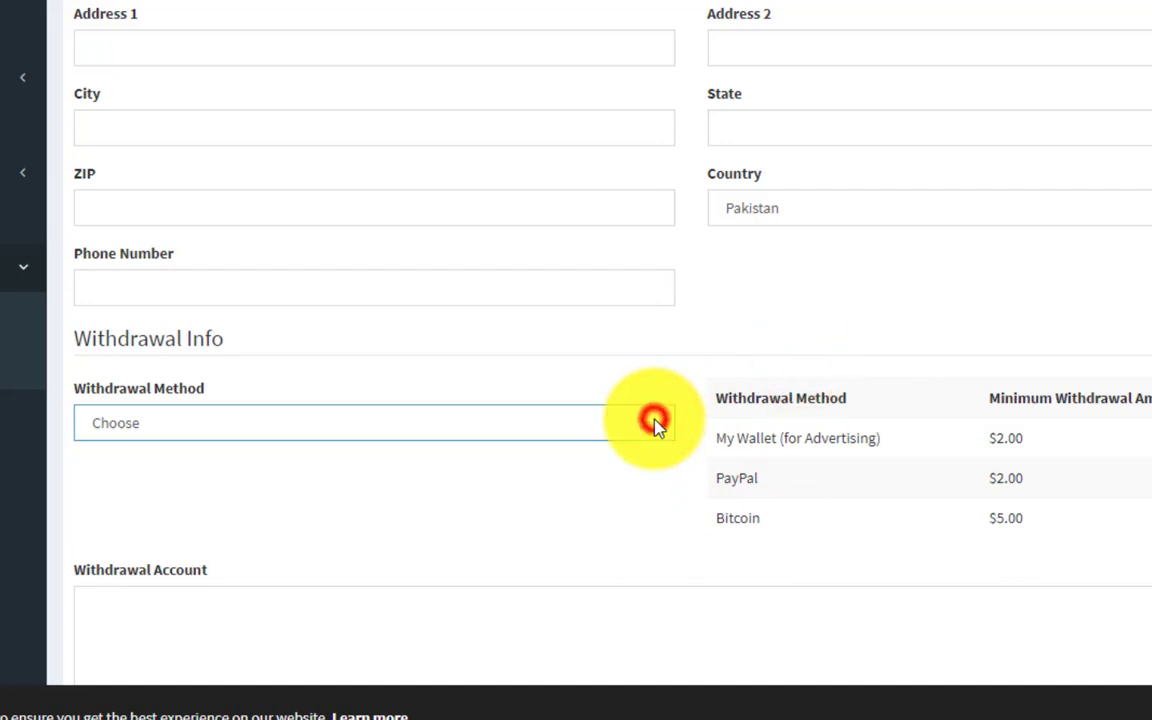
double_click(752, 481)
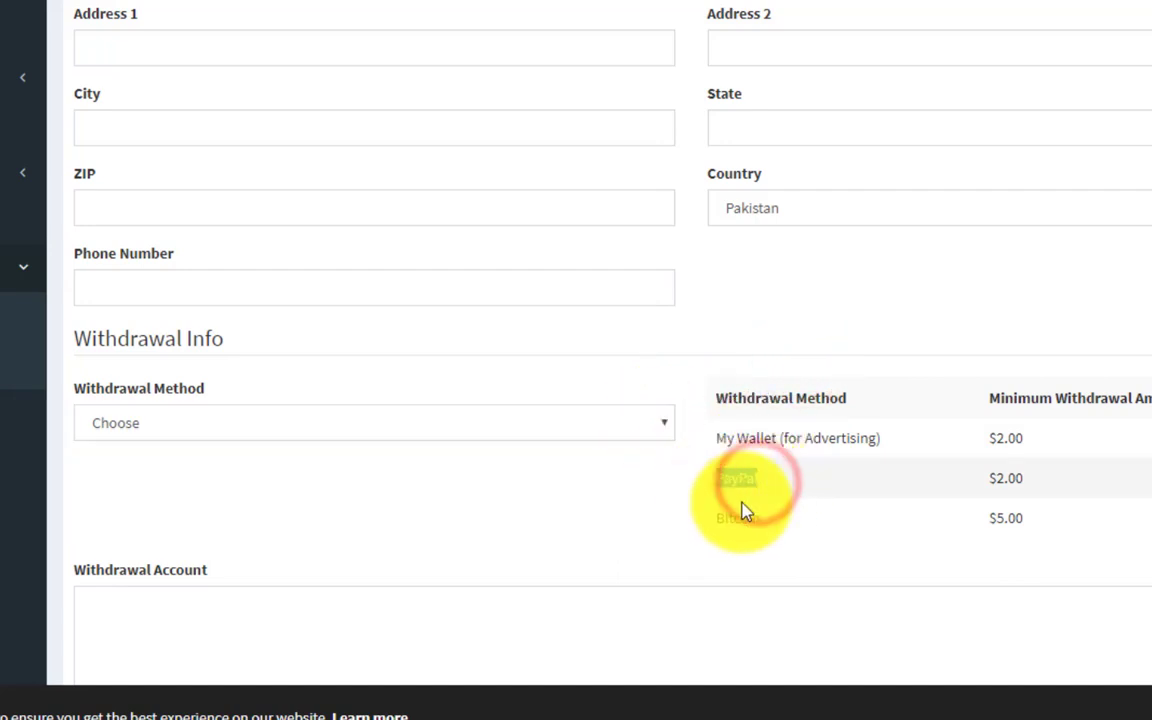
double_click(757, 519)
click(788, 530)
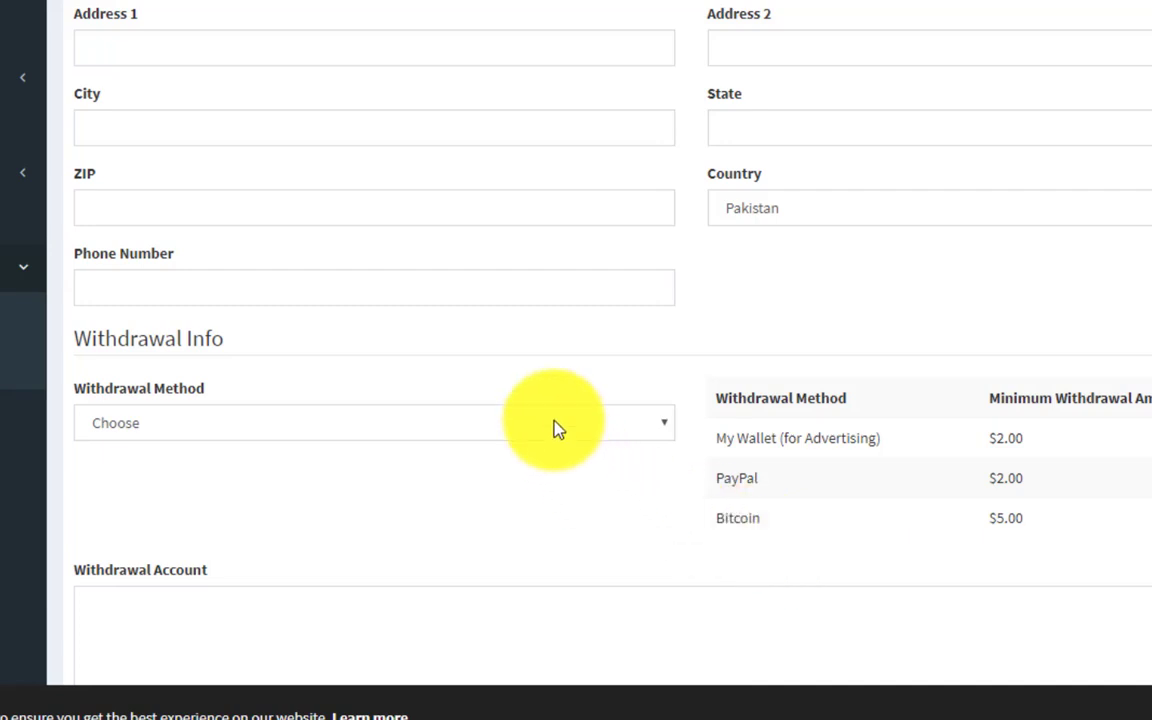
- Set the withdrawal method to PayPal and place the cursor in the empty Withdrawal Account field
click(493, 426)
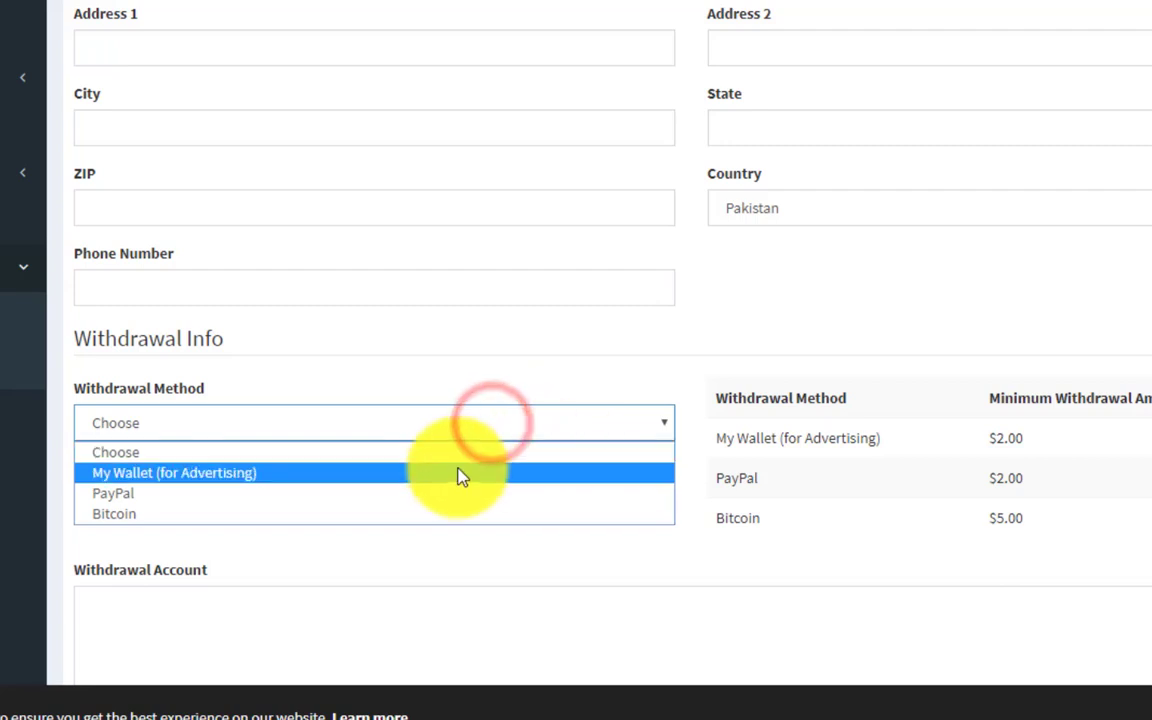
click(441, 495)
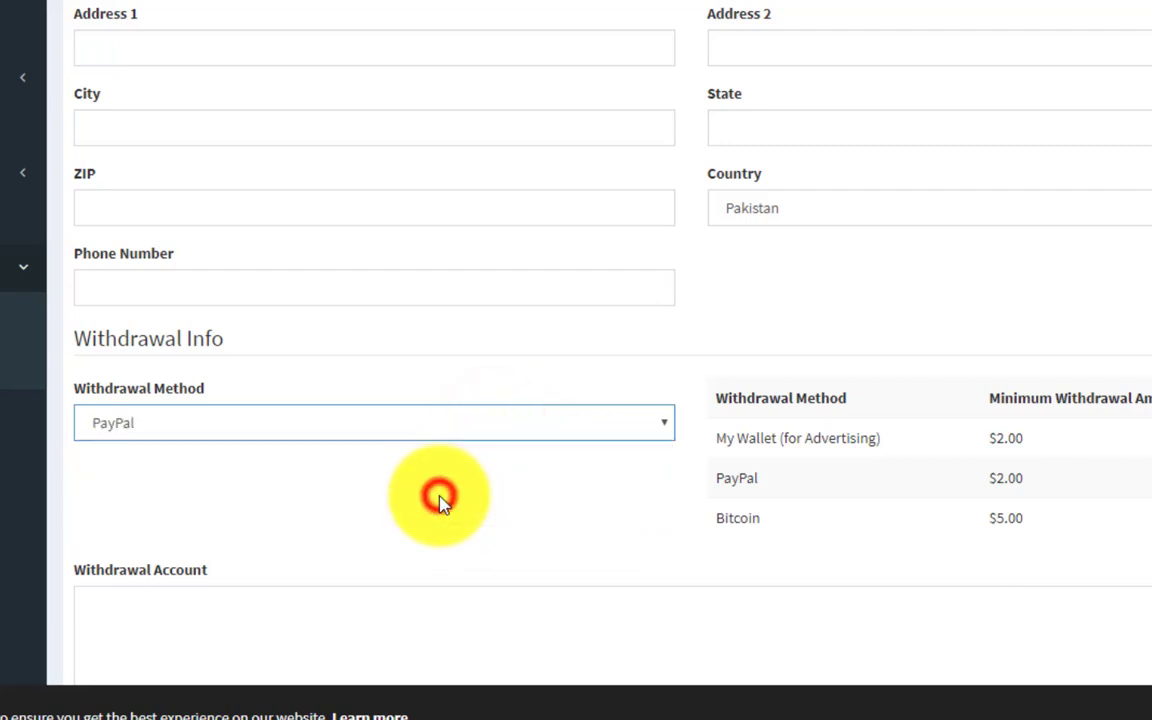
scroll(460, 580, down, 3)
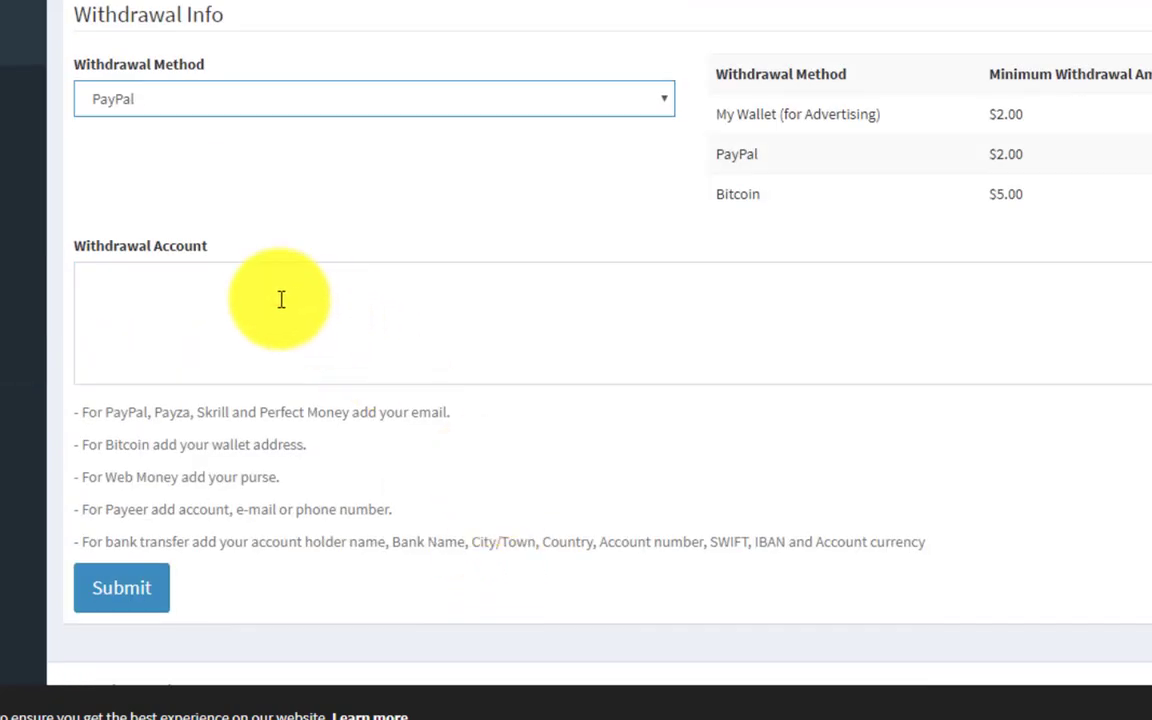
click(280, 299)
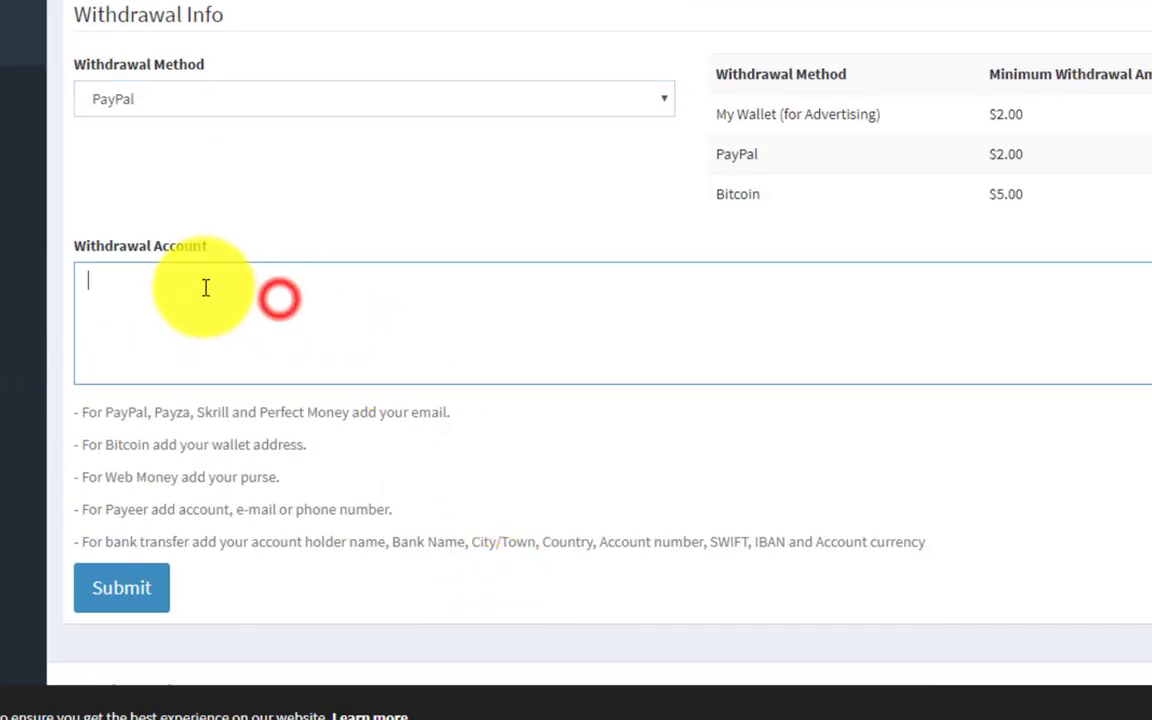
- Set the withdrawal method to Bitcoin
click(202, 104)
click(187, 192)
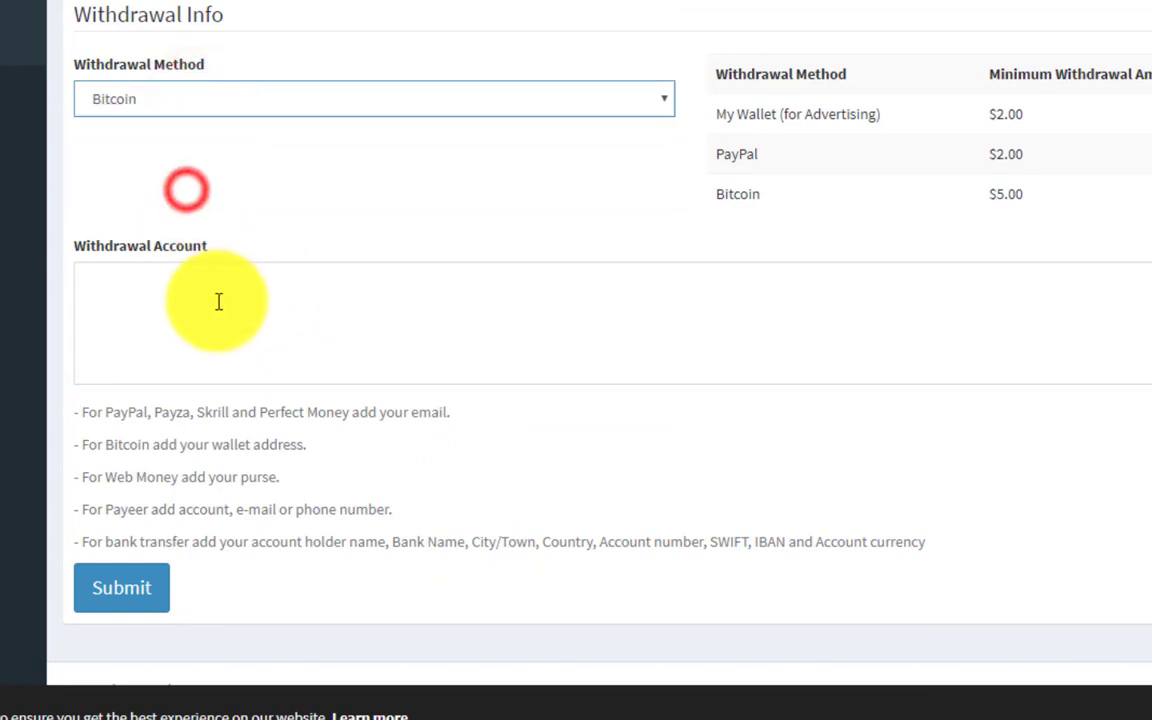
- Look over the profile form and return to the Statistics page of the member dashboard
scroll(360, 404, up, 3)
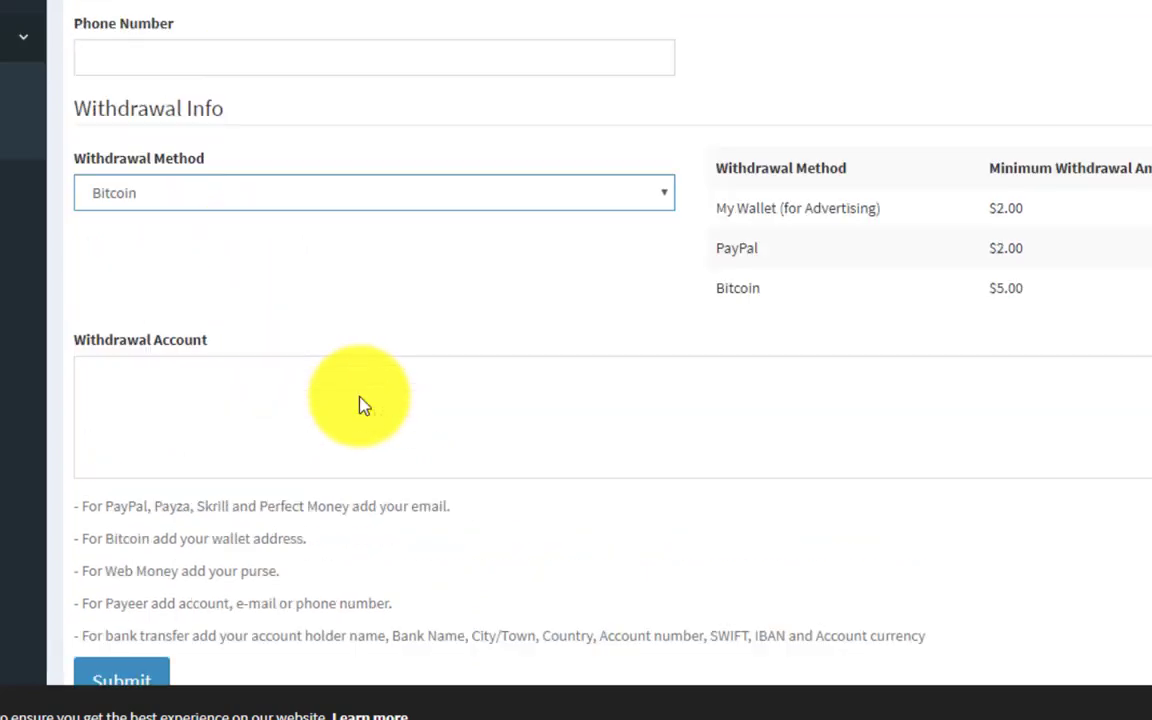
scroll(362, 404, up, 3)
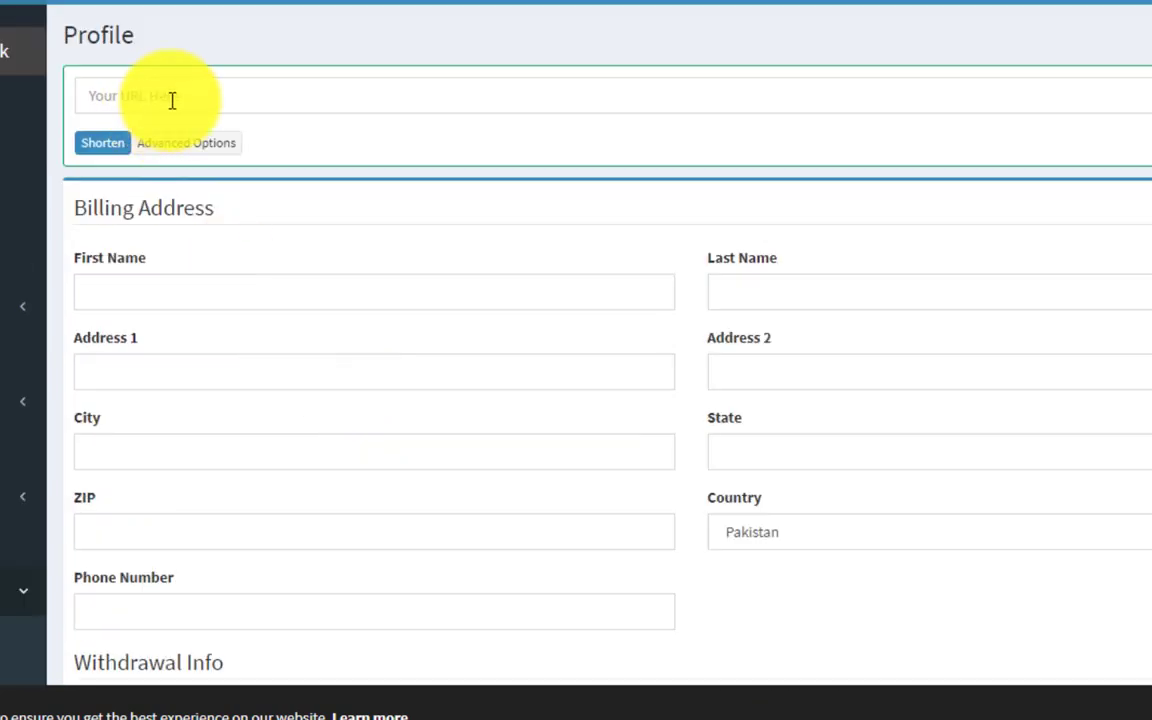
scroll(584, 300, down, 3)
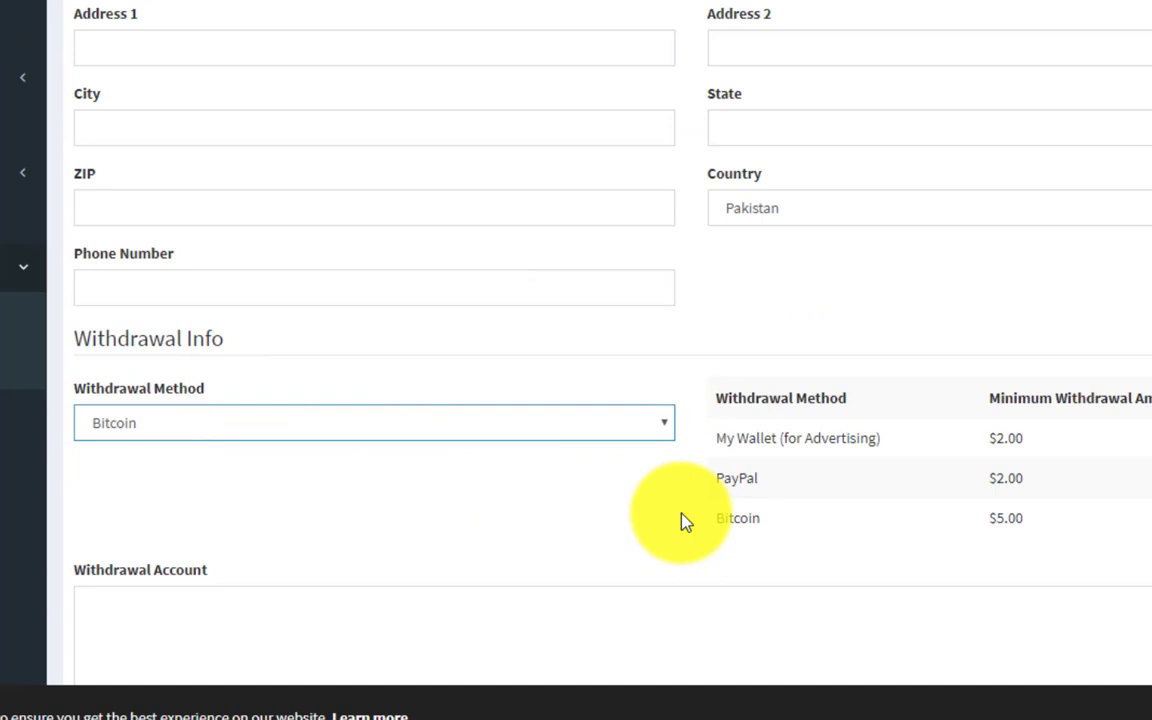
scroll(683, 520, up, 2)
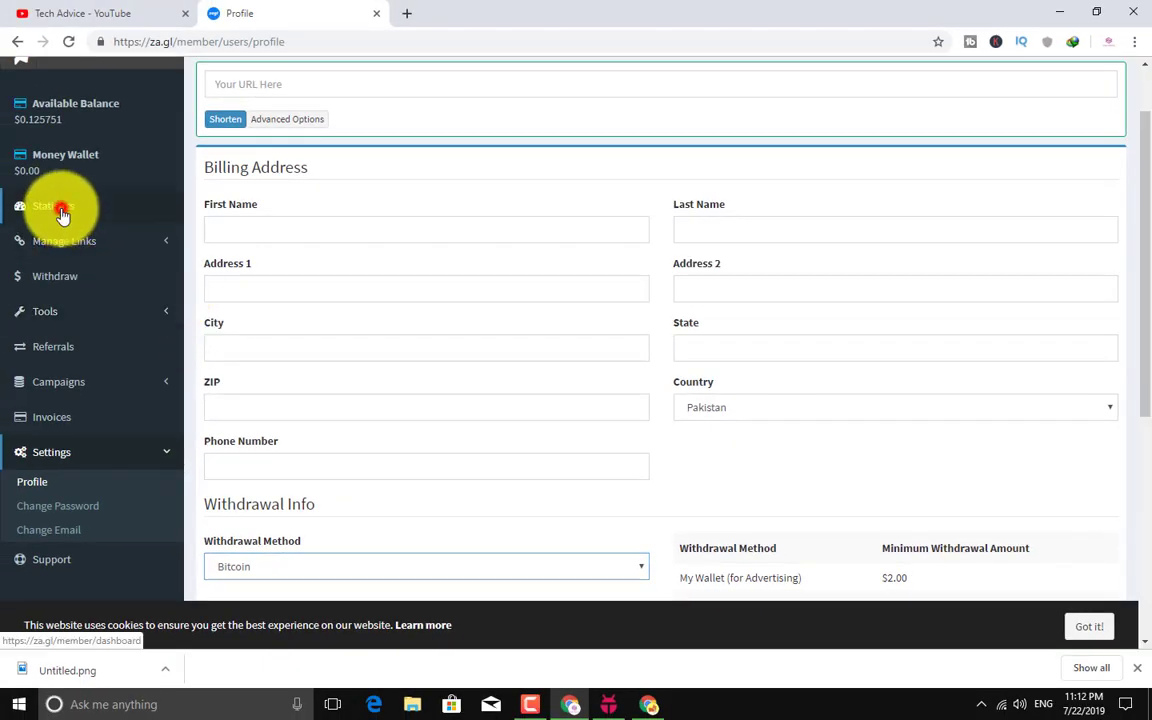
click(62, 214)
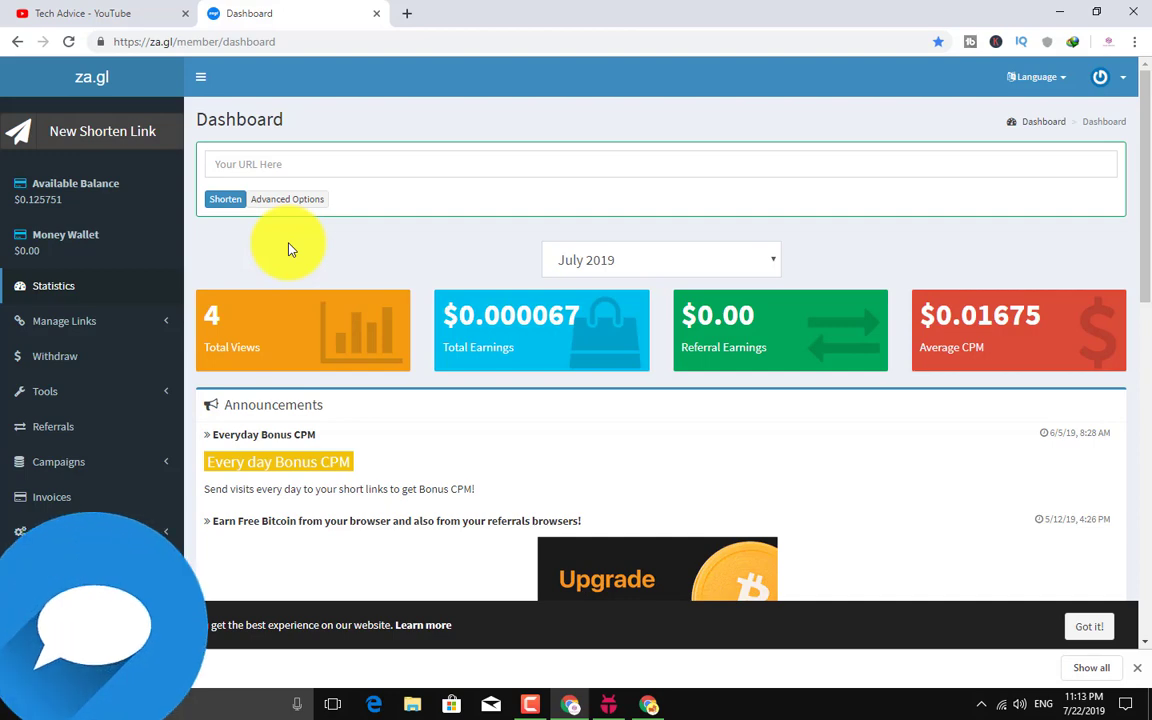
- Copy the web address of the Tech Advice YouTube channel's videos page
click(105, 13)
click(489, 44)
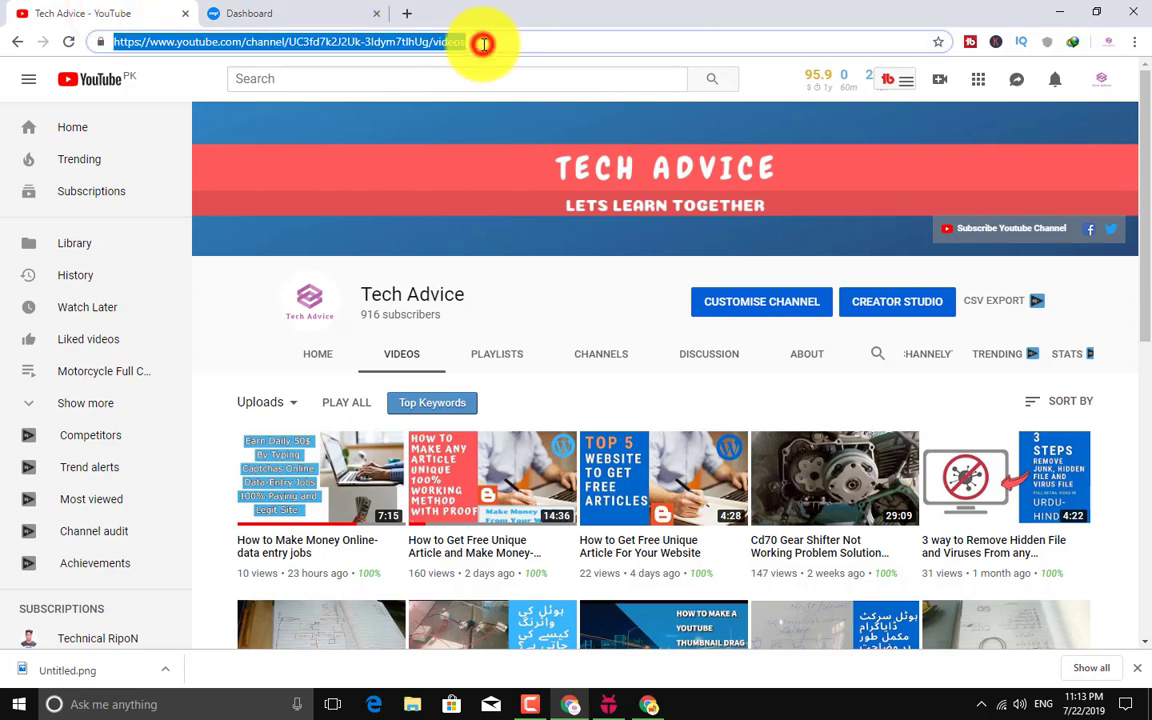
right_click(489, 44)
- Shorten the copied YouTube channel address on the za.gl dashboard and copy the resulting short link
click(288, 10)
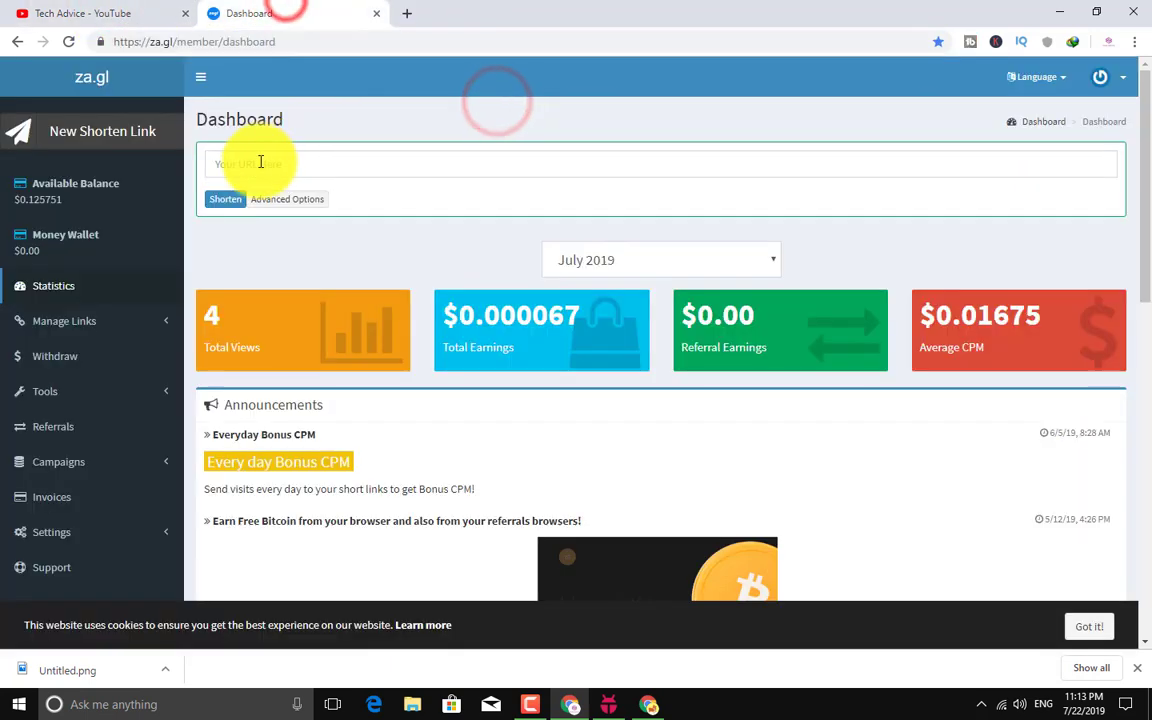
click(248, 168)
right_click(252, 170)
click(283, 263)
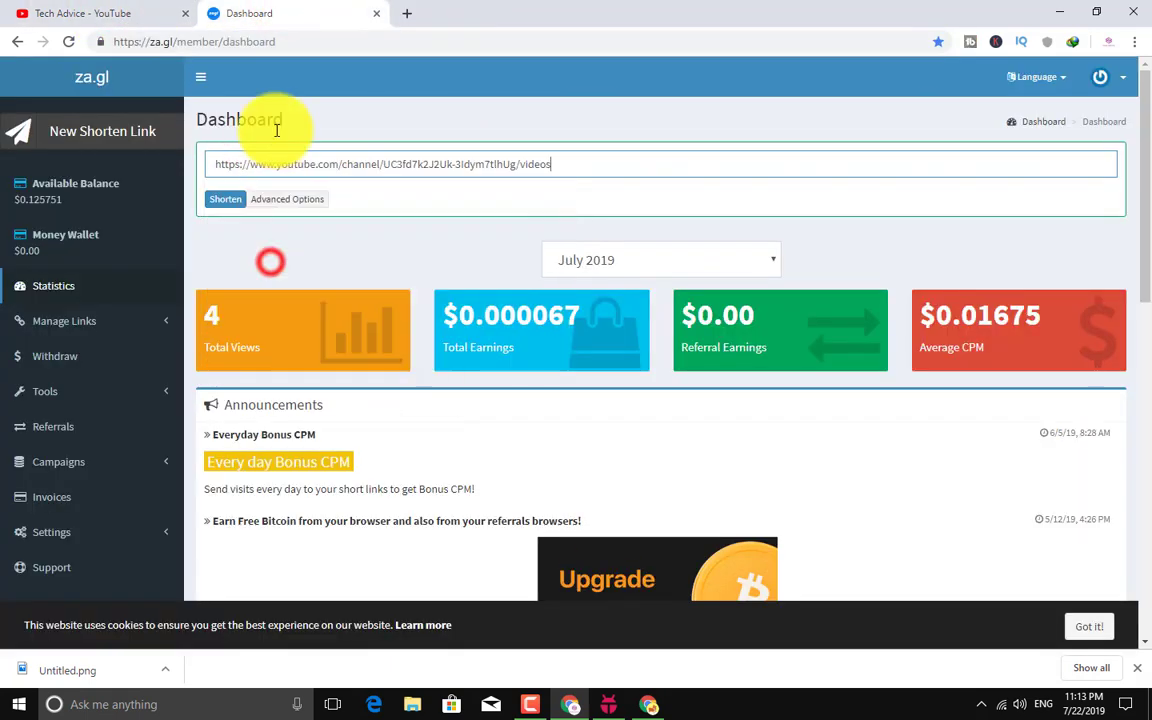
click(228, 204)
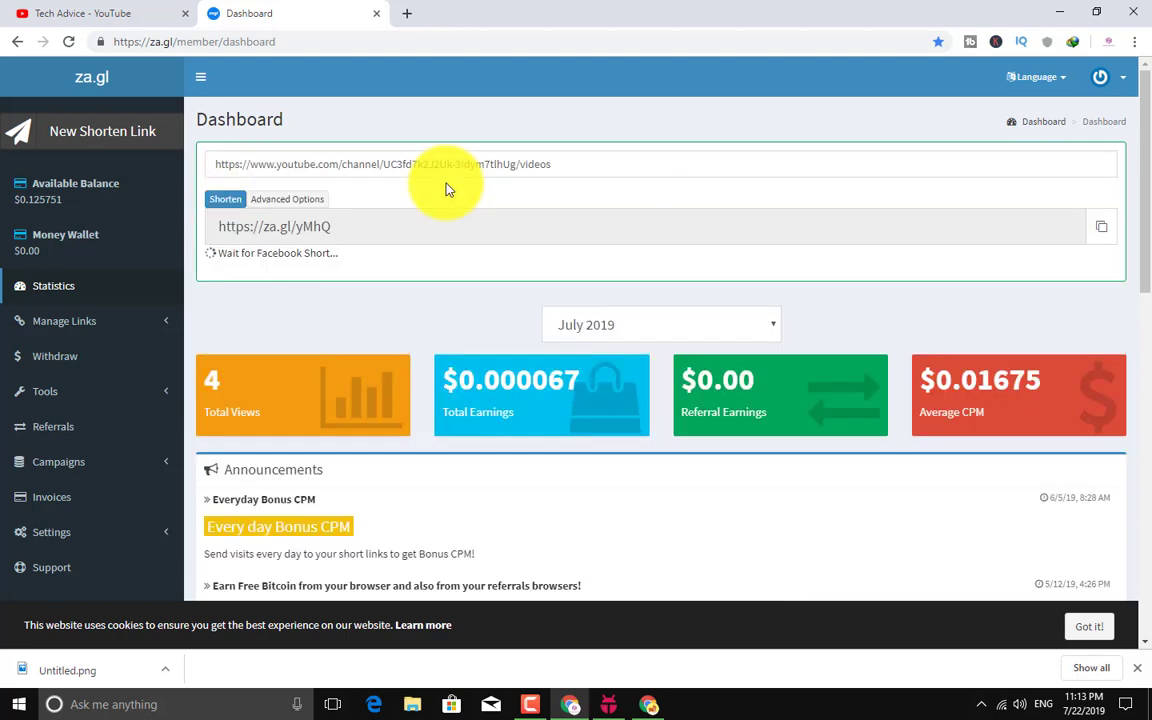
click(1101, 229)
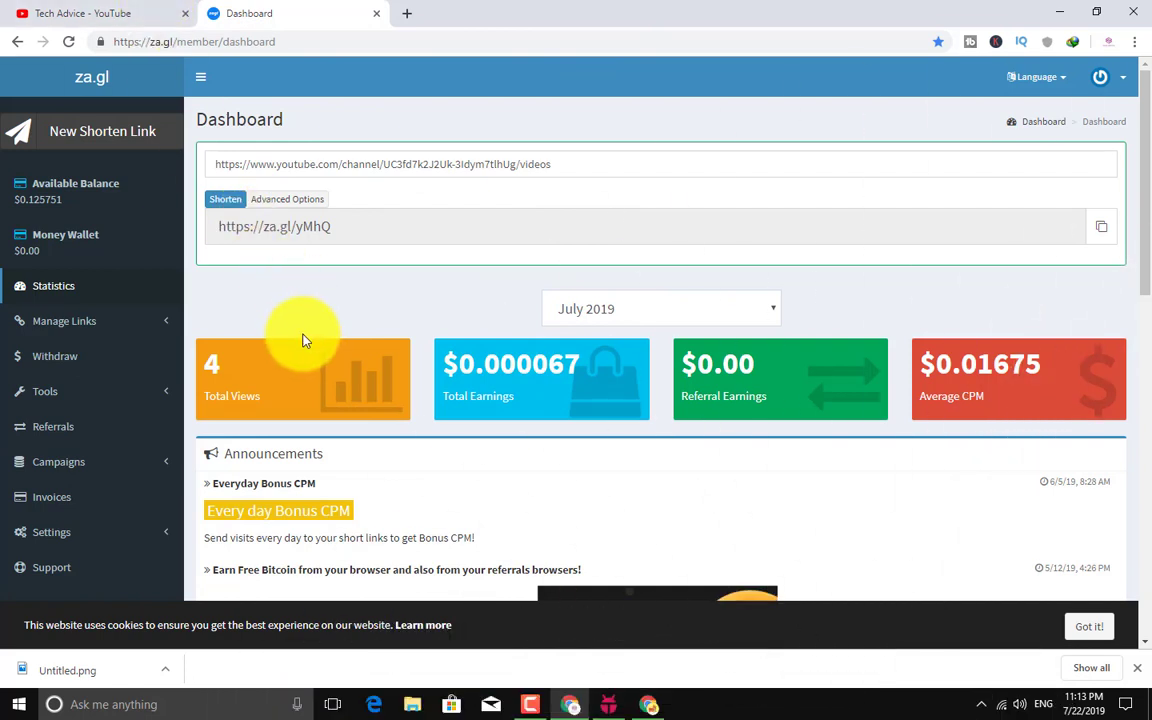
- Go through the za.gl home page to the payout rates and examine the line about the rate for every country
click(79, 90)
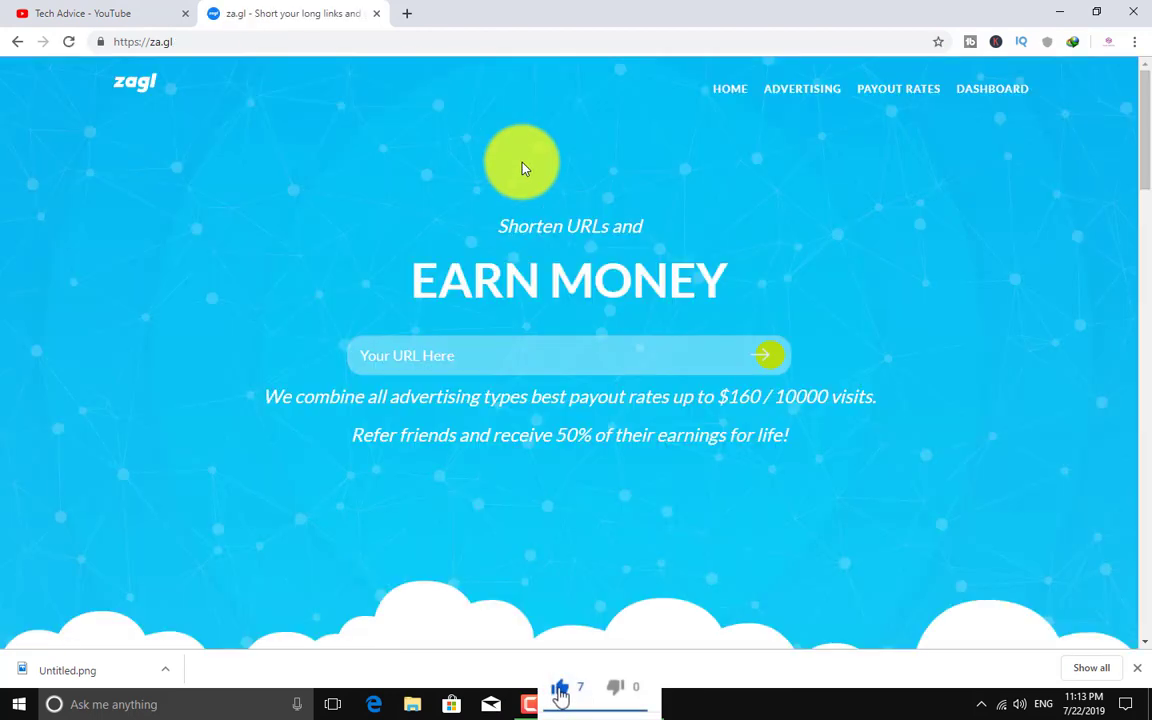
click(880, 108)
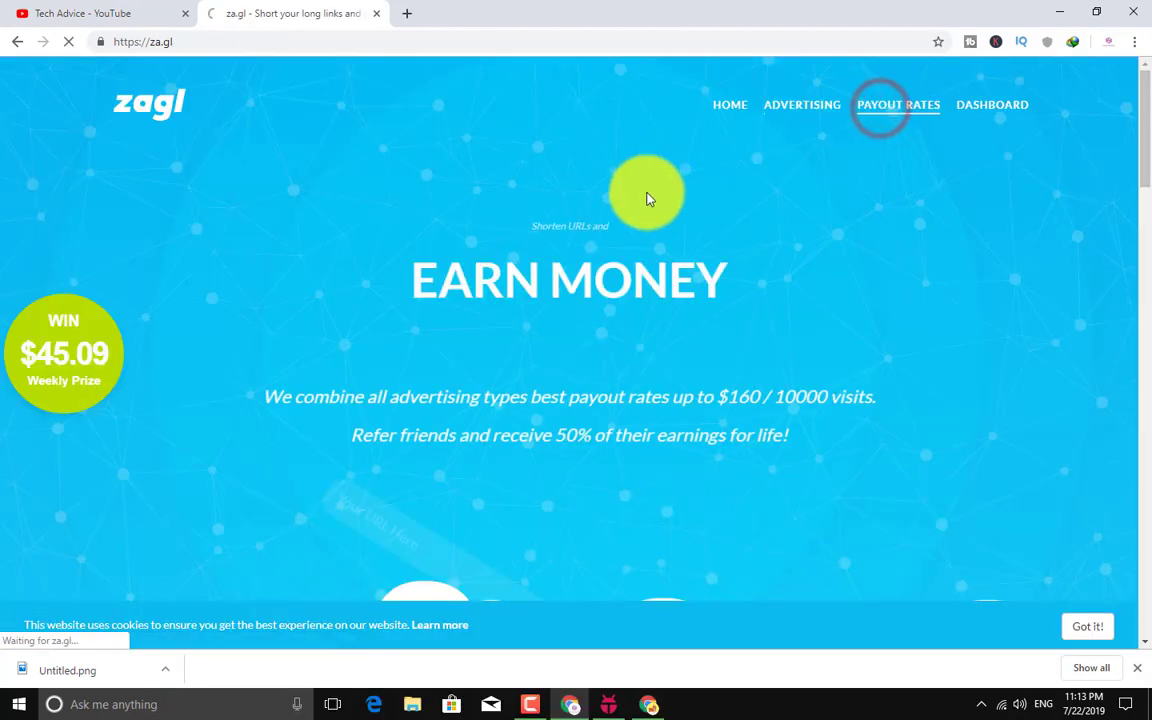
scroll(224, 306, down, 3)
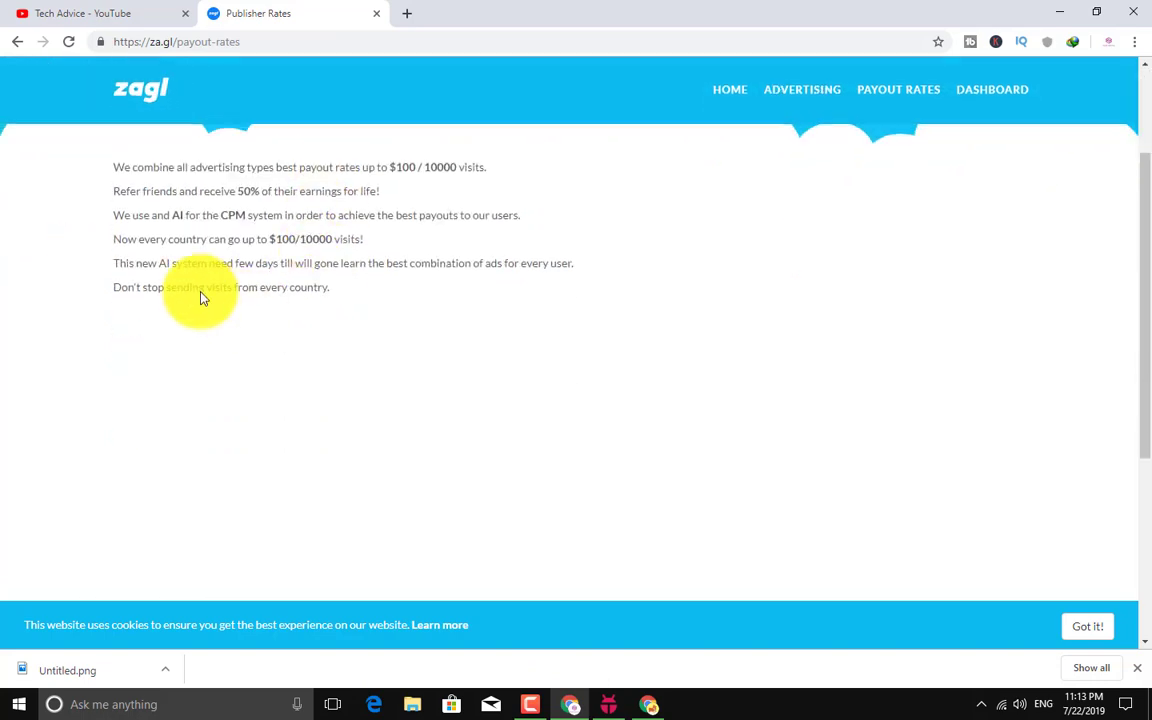
drag(145, 238, 380, 244)
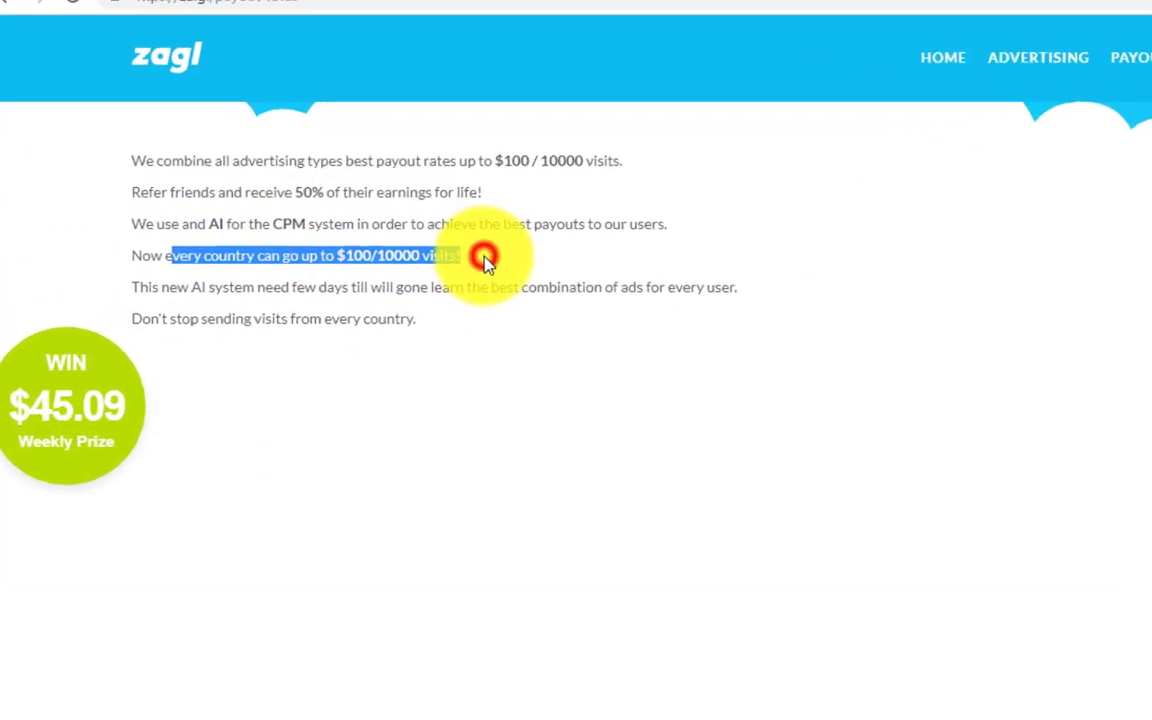
click(384, 245)
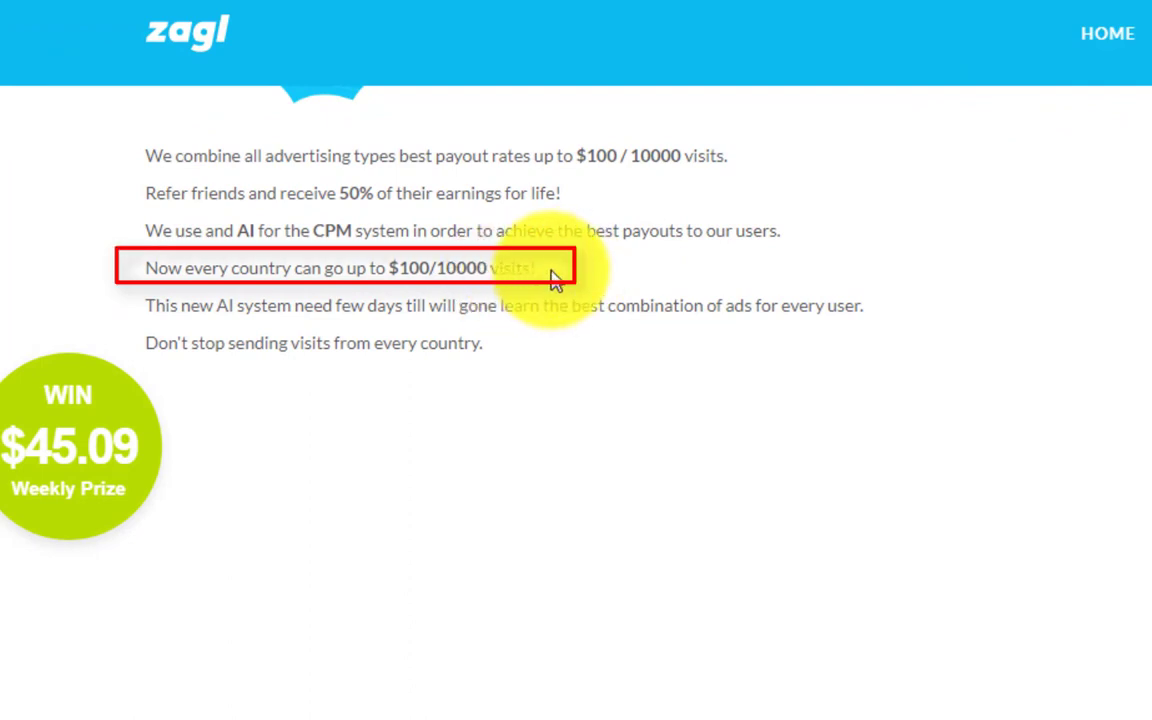
scroll(560, 350, down, 3)
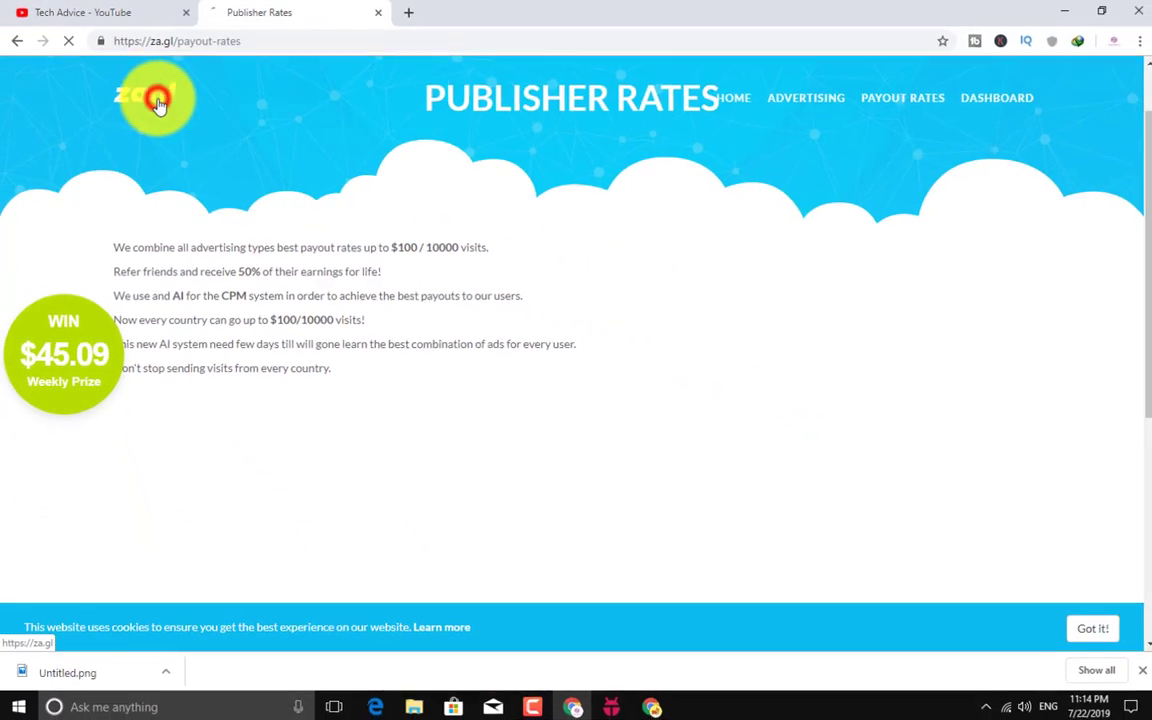
- Return to the za.gl home page and look over its payout and referral offers
click(192, 78)
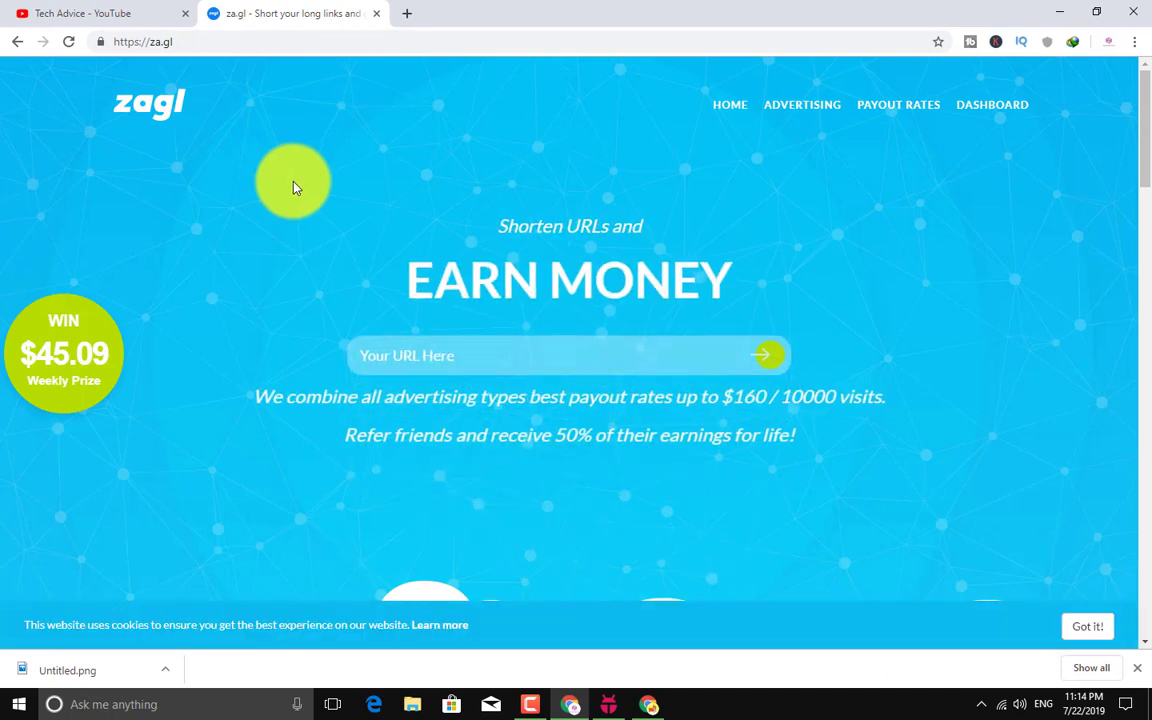
scroll(283, 172, down, 5)
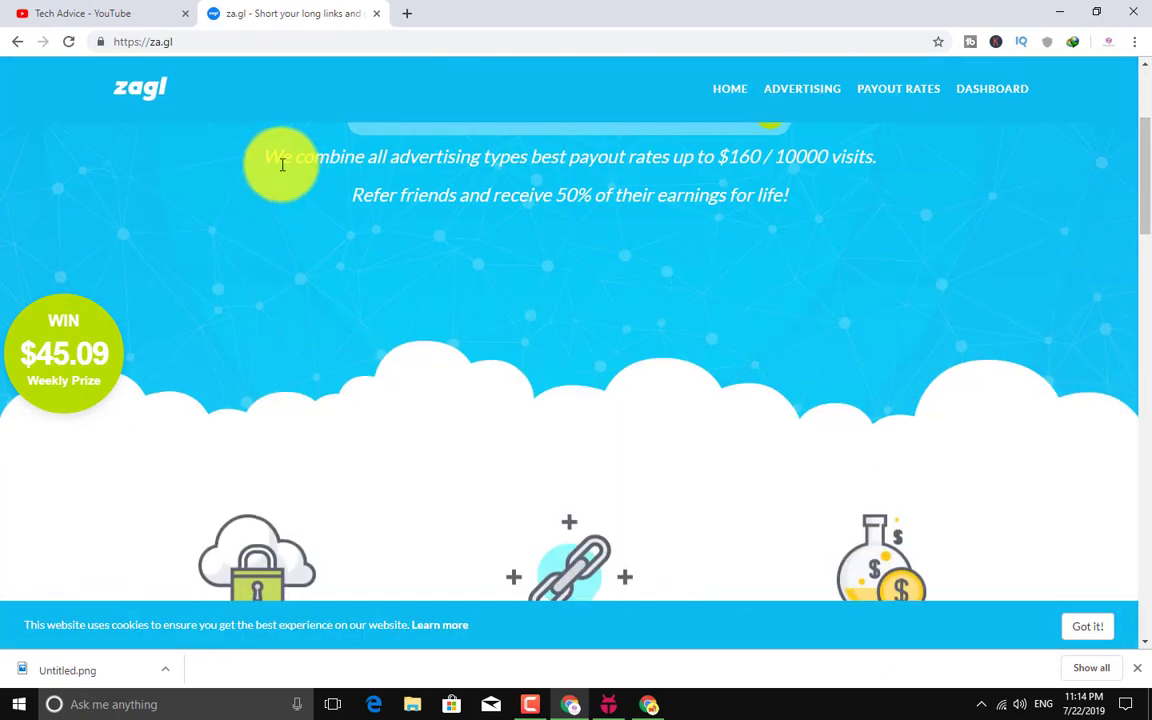
scroll(282, 167, up, 5)
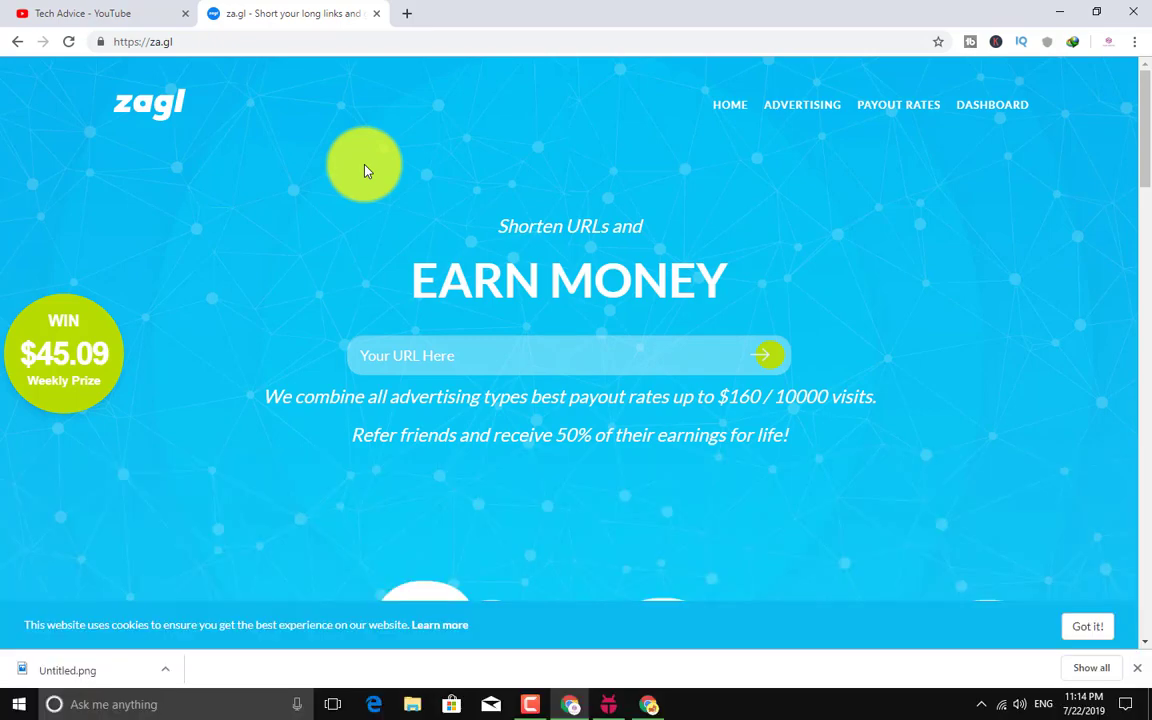
- Switch to the Tech Advice YouTube channel and examine its subscriber count
click(138, 12)
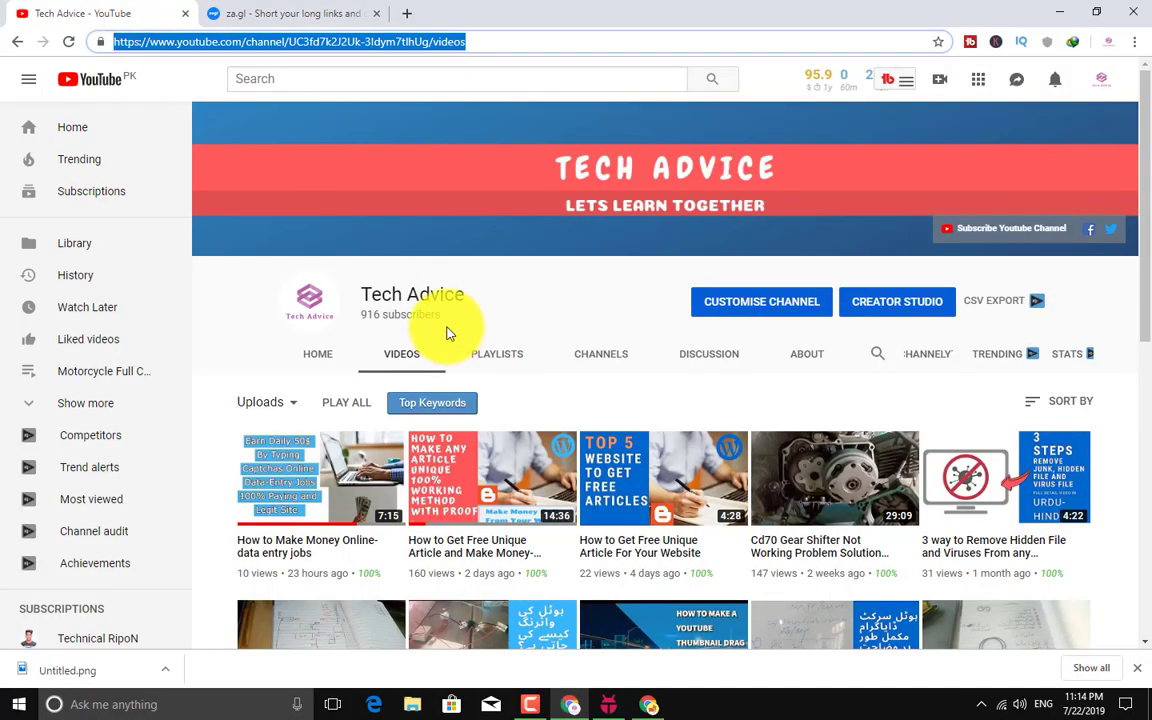
drag(440, 315, 364, 317)
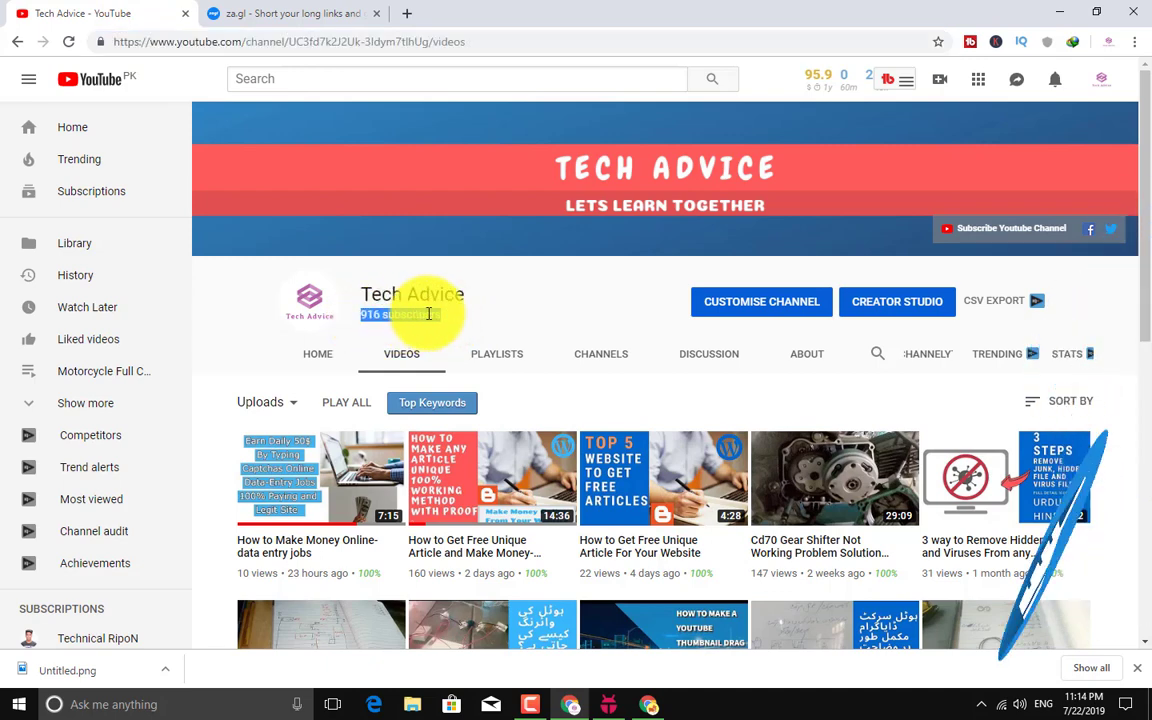
click(525, 302)
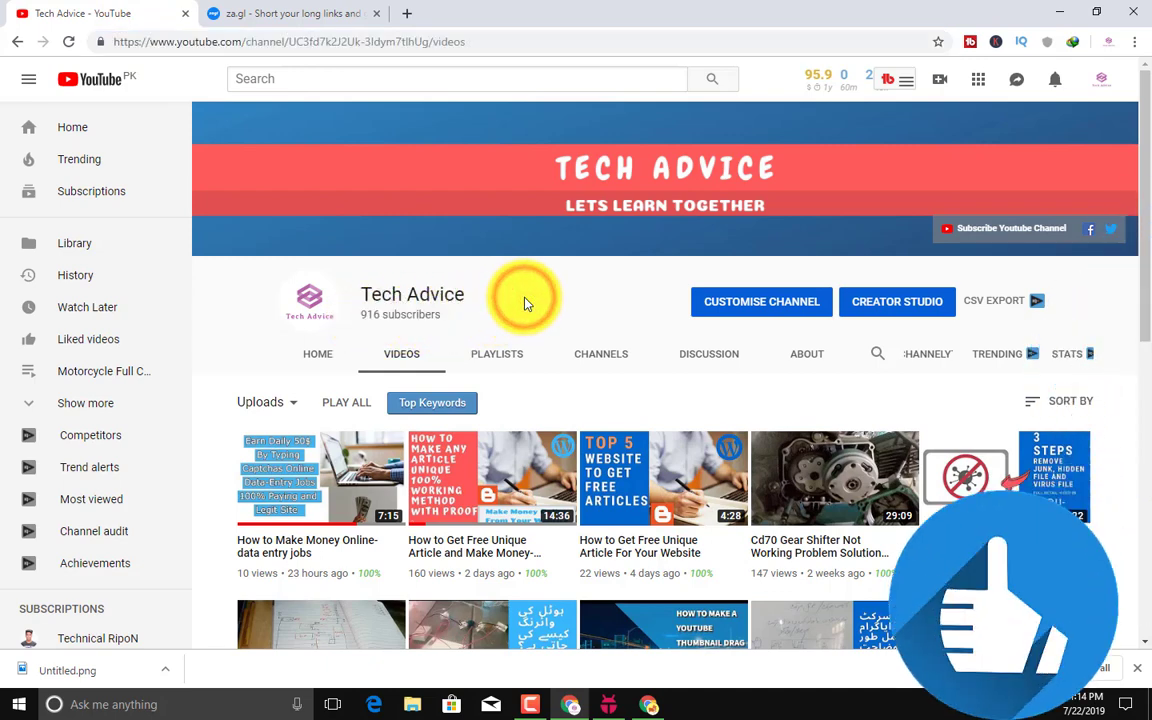